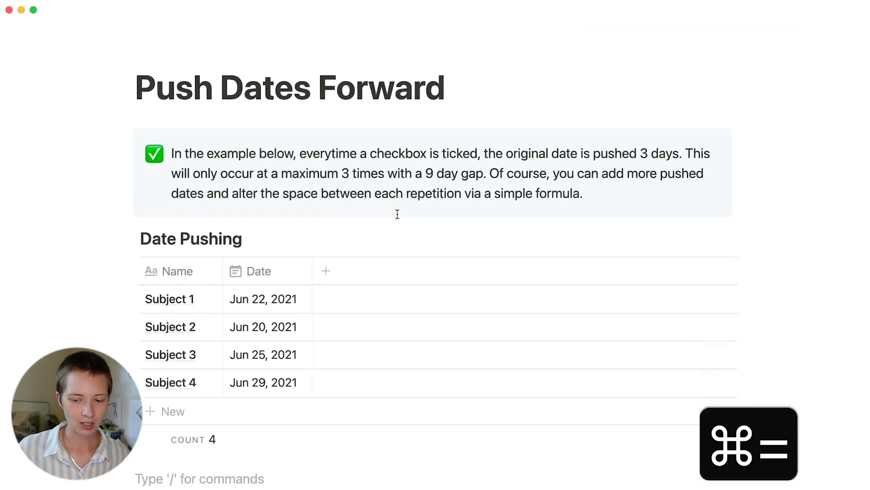
key("super+equal")
Enlarge the page and scroll down to the Date Pushing table's subject rows
scroll(397, 212, "down", 3)
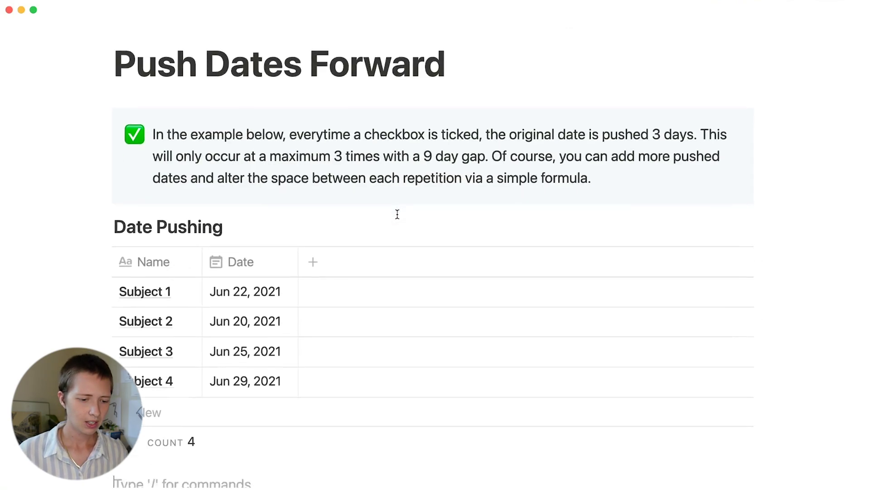
left_click(137, 336)
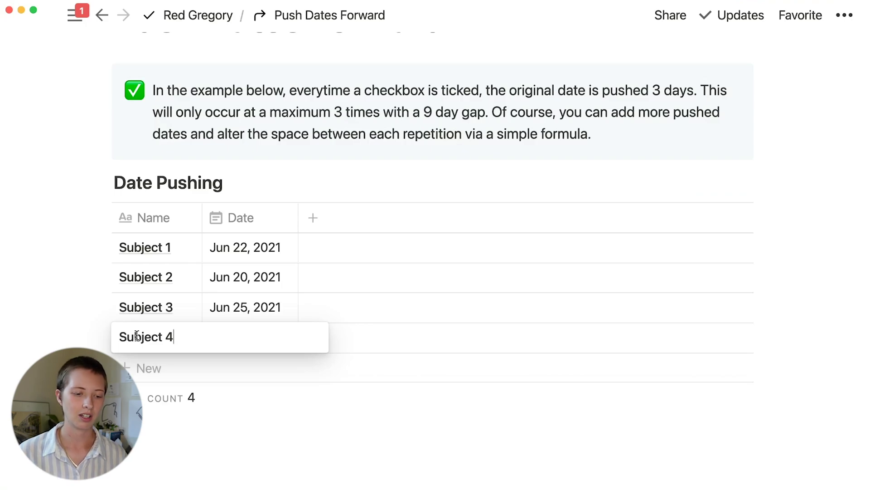
key("Escape")
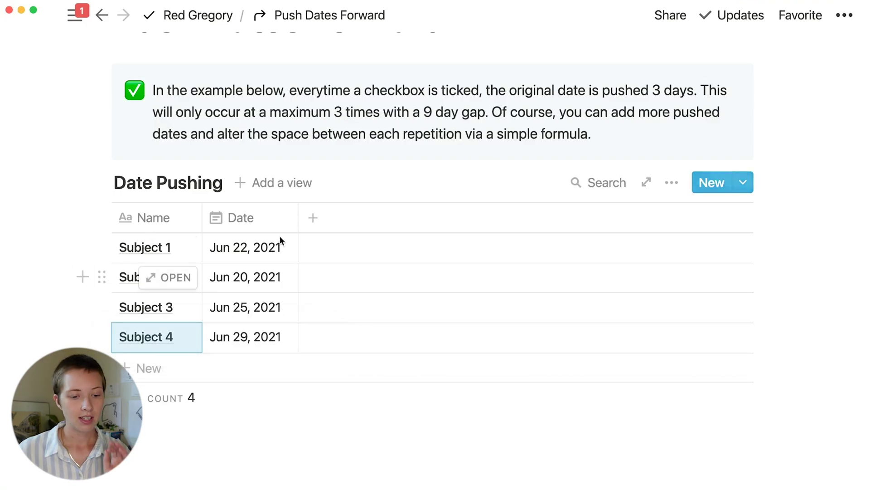
left_click(830, 244)
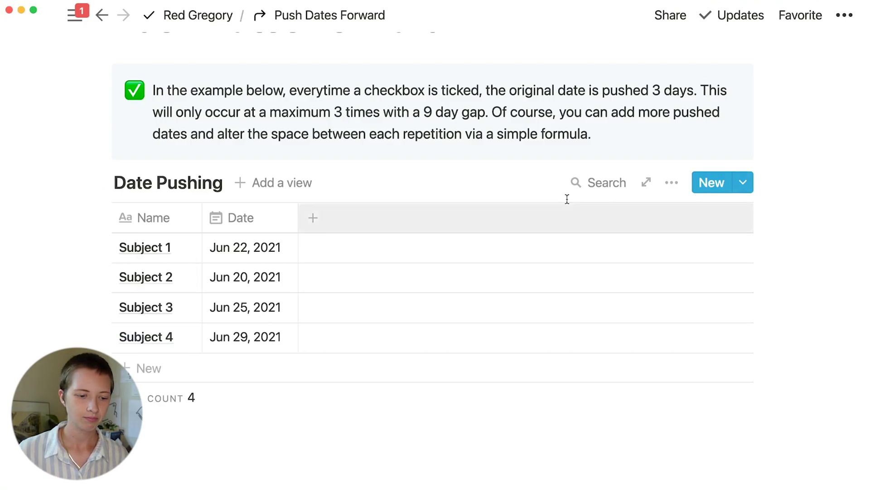
Add a narrowed Session 1 checkbox column and toggle Subject 1's box
left_click(340, 222)
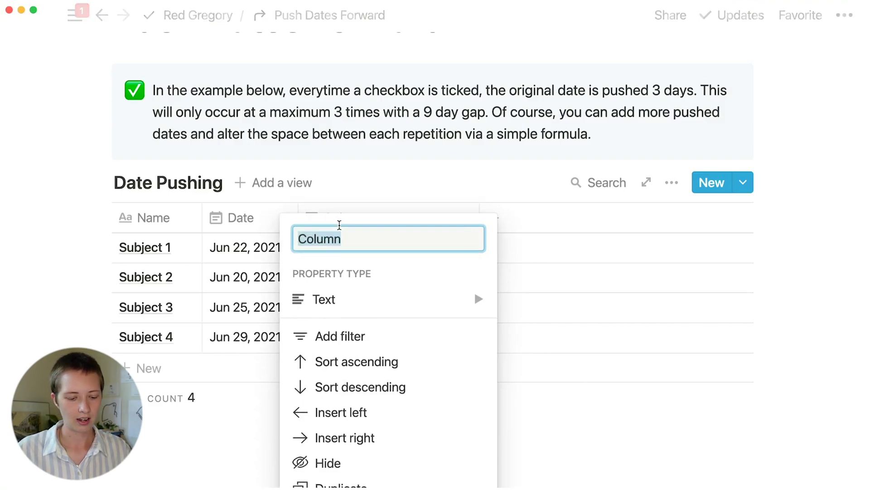
type("Session 1")
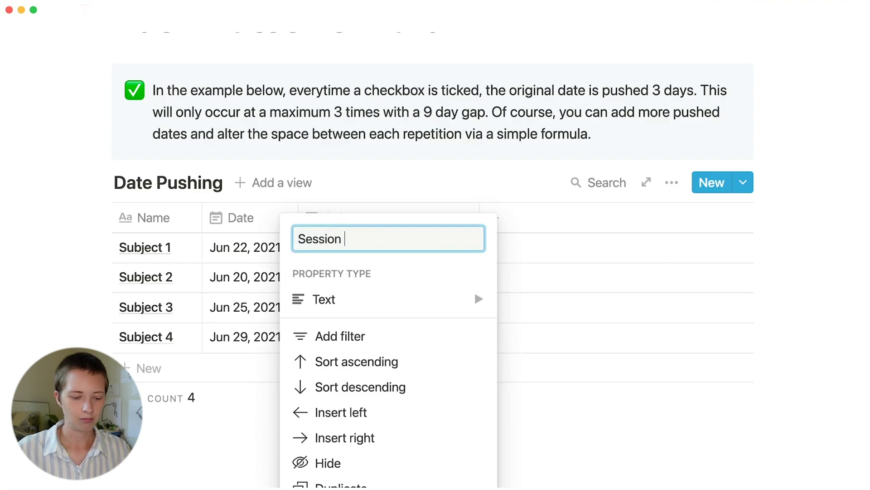
mouse_move(447, 297)
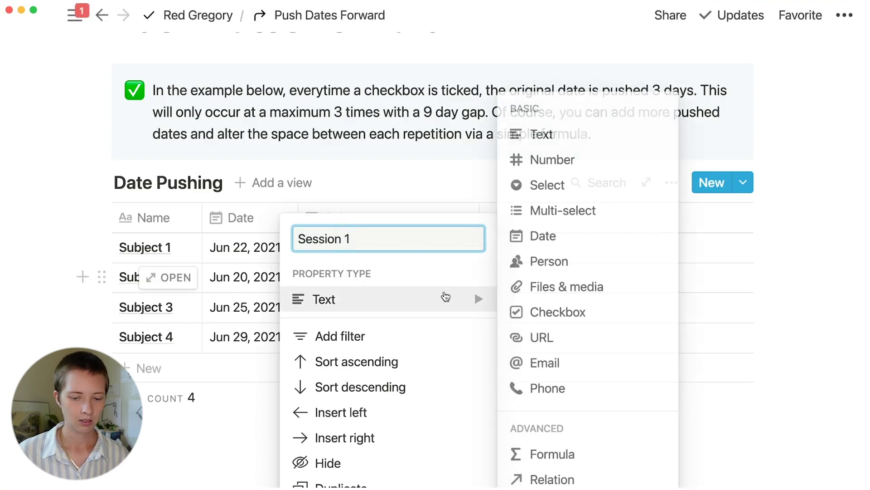
left_click(580, 313)
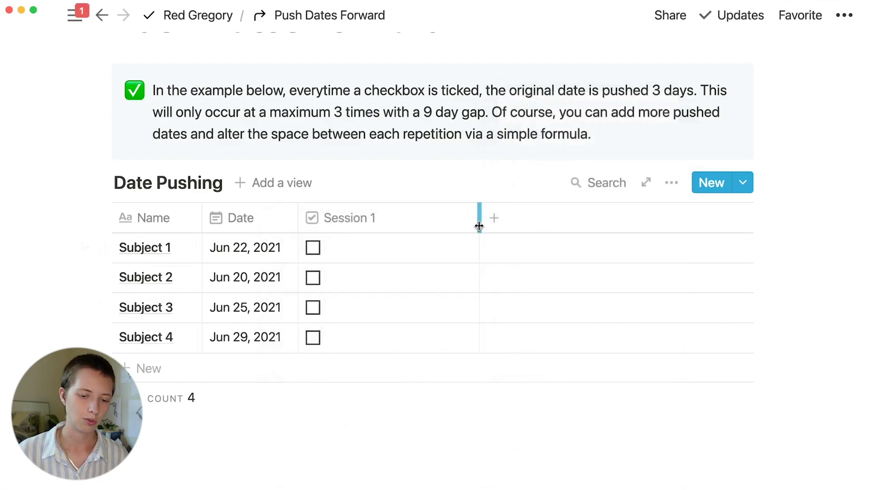
left_click_drag(480, 222, 389, 226)
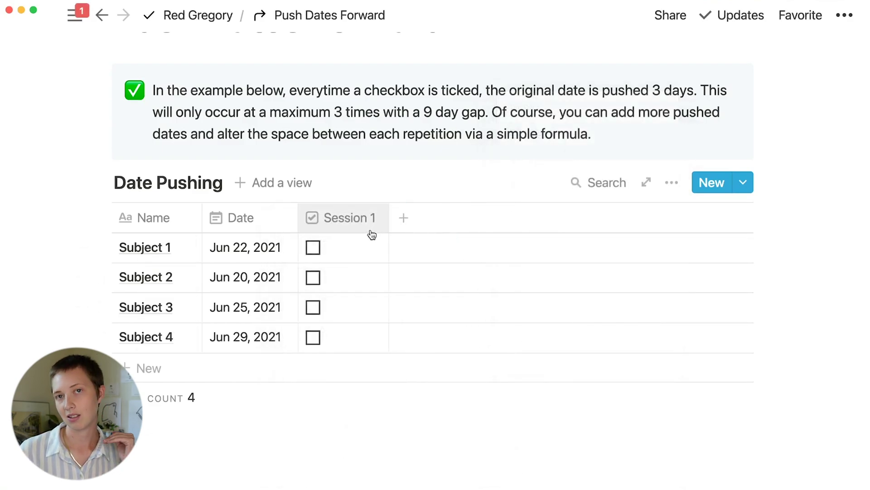
left_click(319, 249)
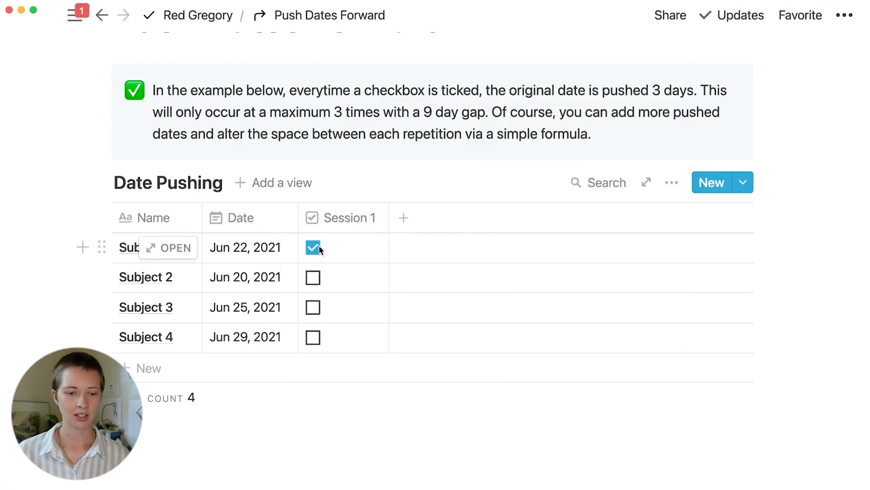
left_click(319, 249)
Add a narrowed 'Next Review' formula column, fixing the name's capital N
left_click(416, 224)
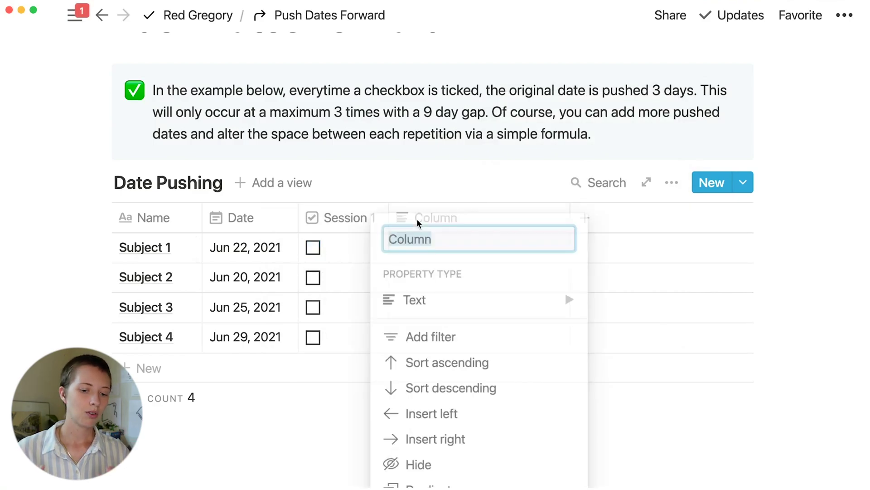
type("next Ti")
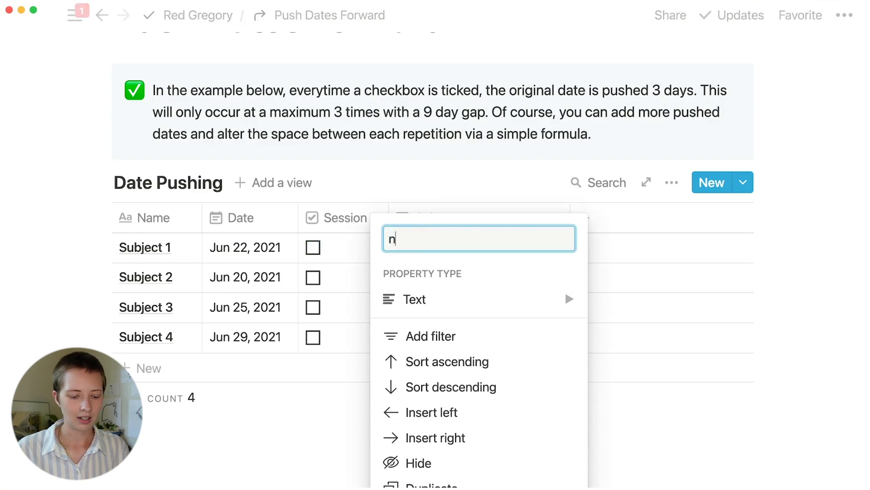
key("BackSpace")
key("BackSpace")
key("BackSpace")
key("BackSpace")
key("BackSpace")
key("BackSpace")
key("BackSpace")
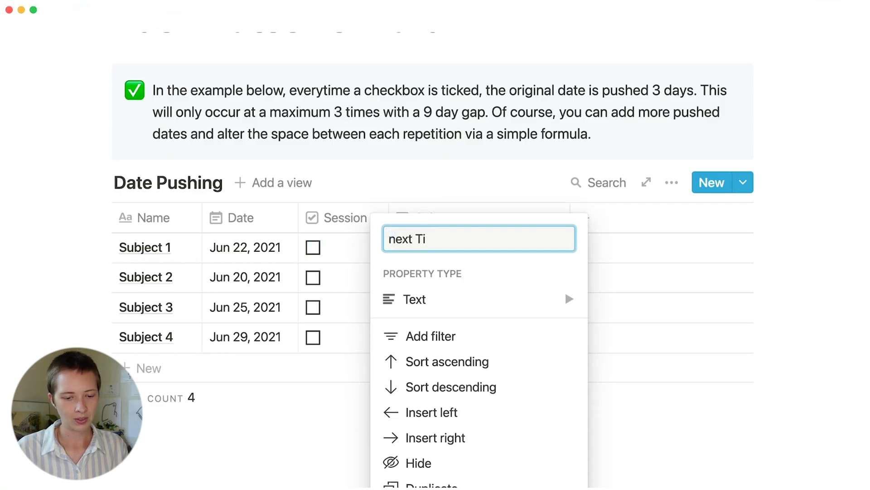
type("next Review")
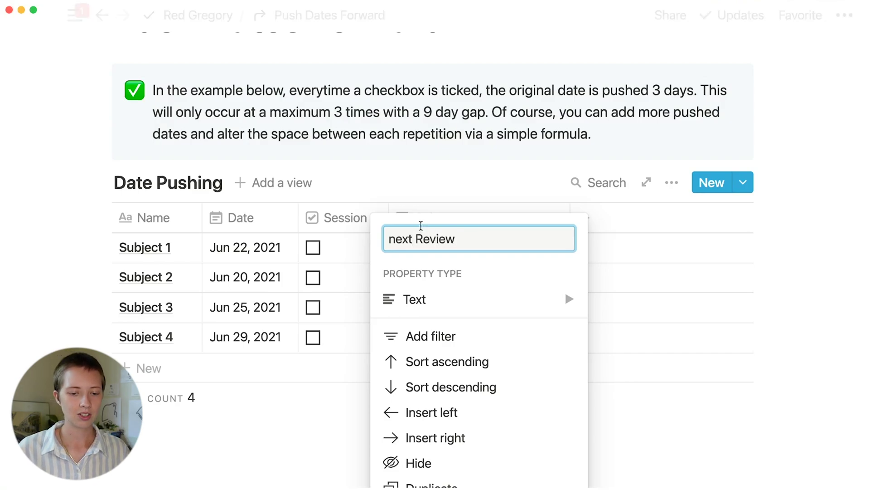
left_click(396, 239)
key("BackSpace")
type("N")
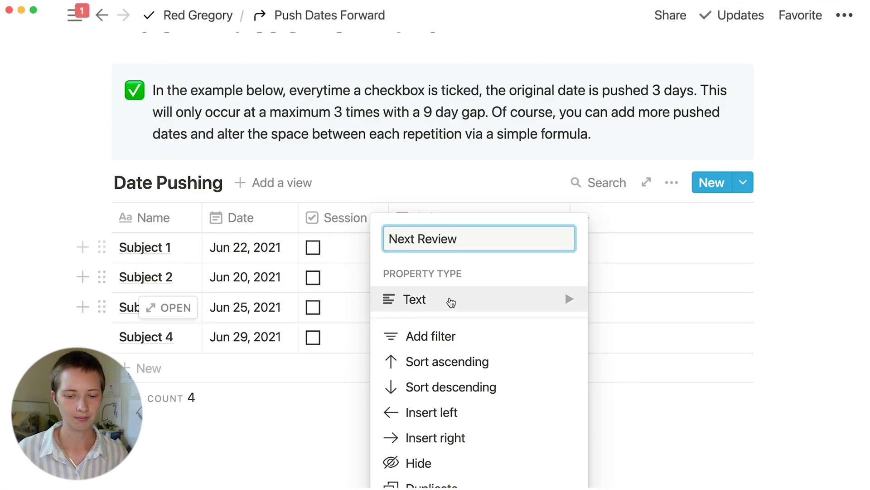
mouse_move(448, 300)
left_click(661, 454)
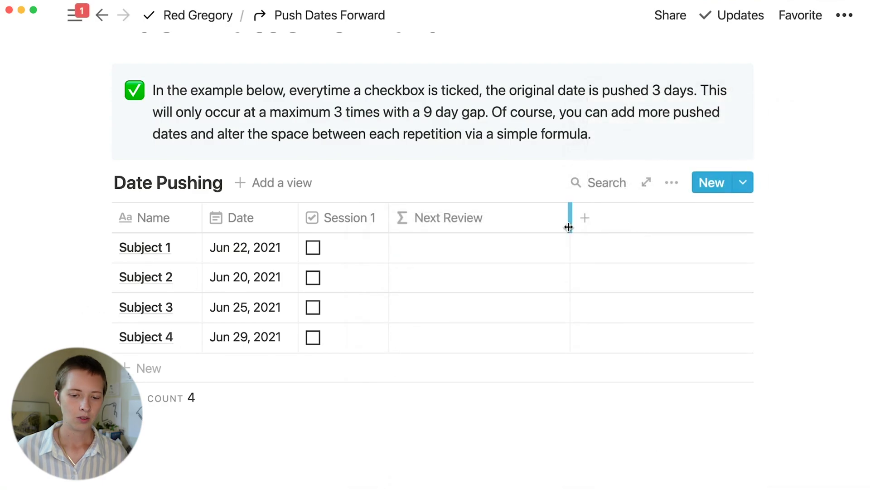
left_click_drag(568, 227, 495, 227)
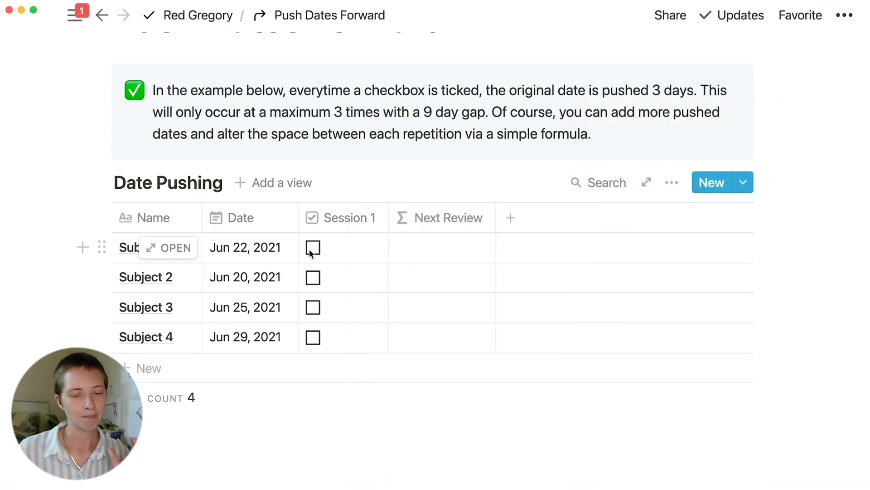
left_click(459, 249)
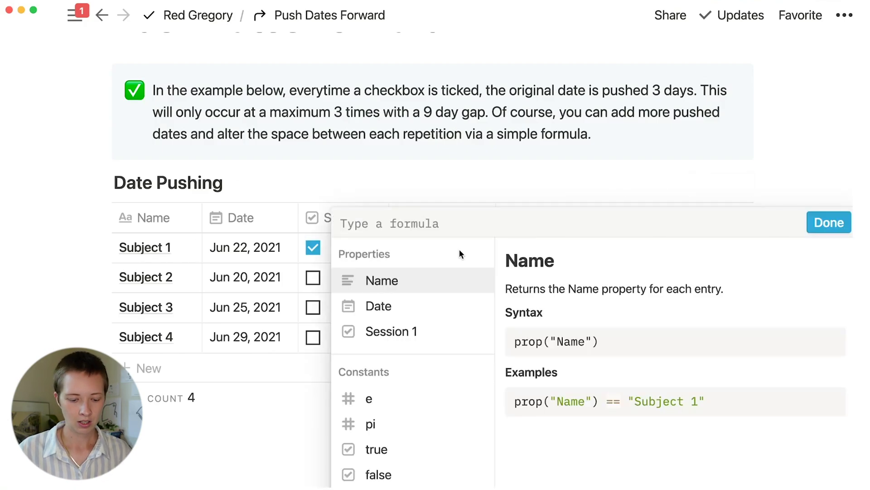
Enter if(prop("Session 1"), dateAdd(prop("Date"), 3, "days"), prop("Date")) as Next Review and confirm
type("i")
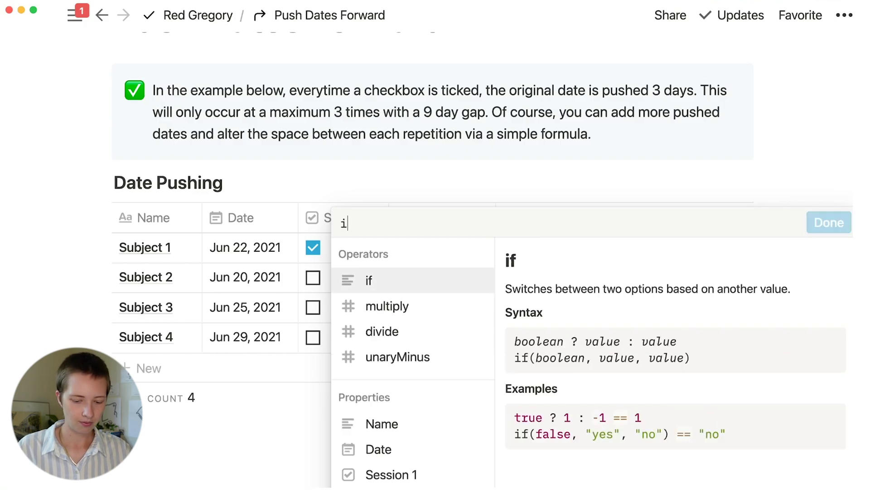
type("f(prop")
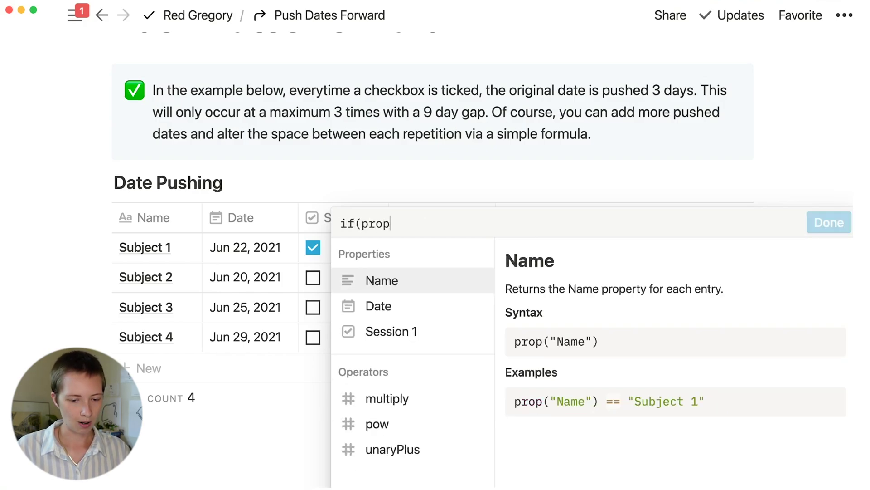
left_click(413, 332)
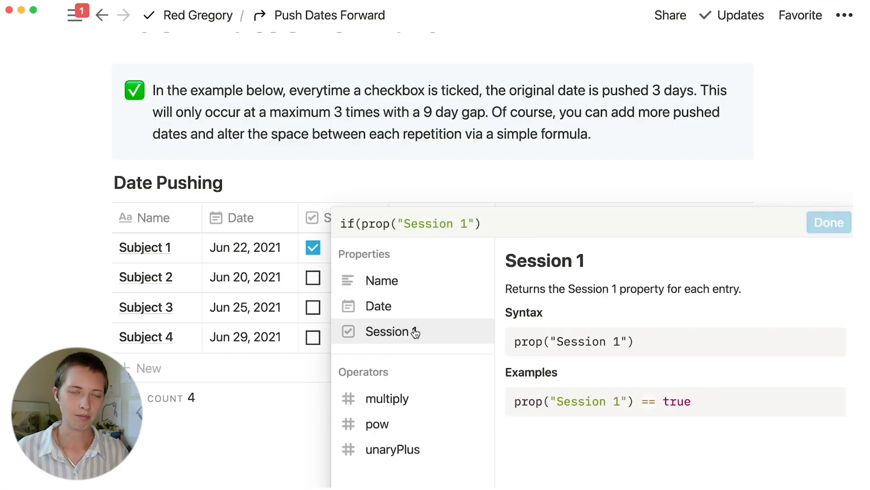
type(",")
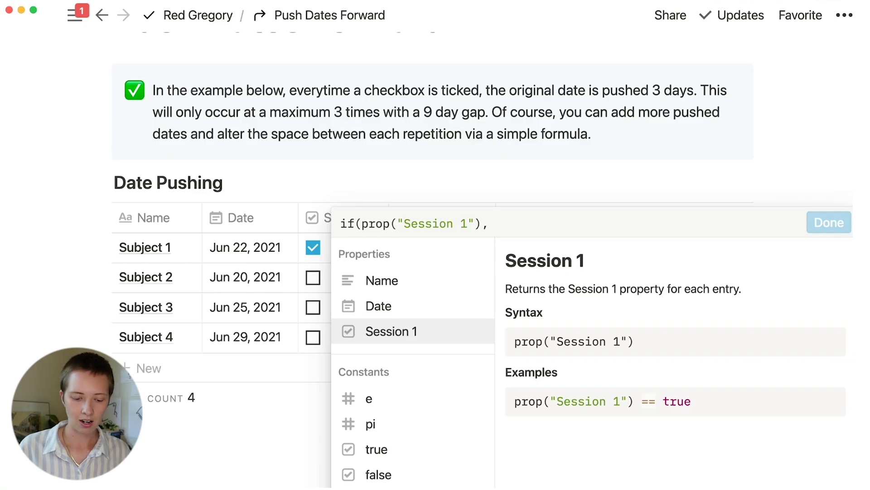
type("dateAdd()")
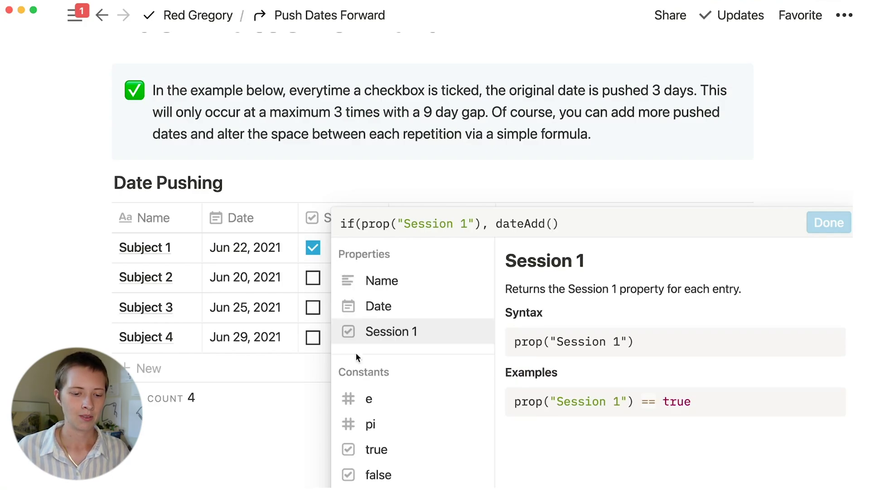
left_click(373, 308)
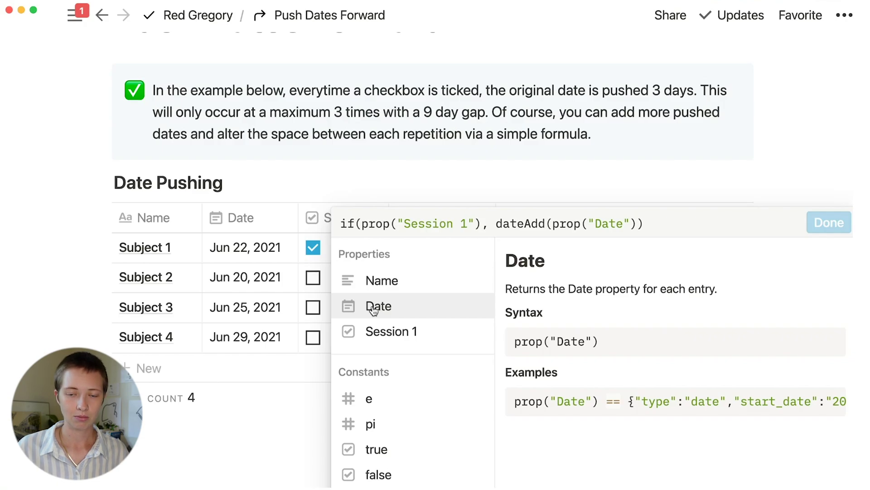
type(", ")
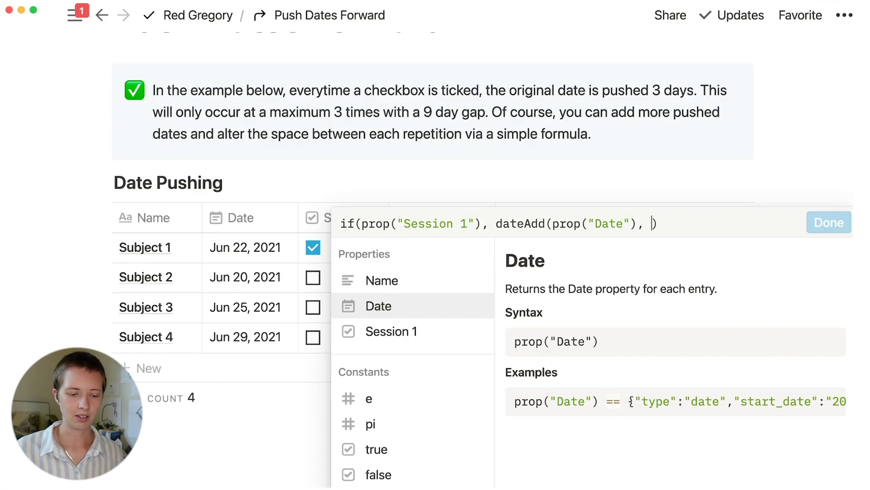
type("3")
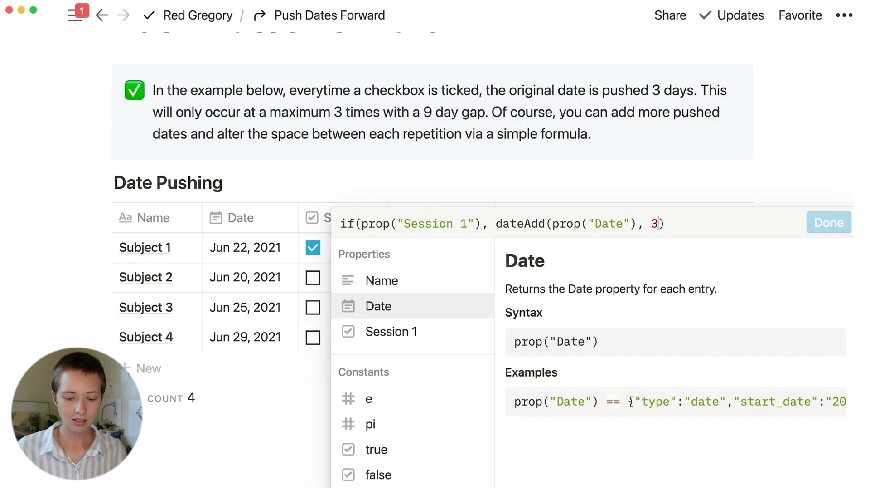
type(", \"")
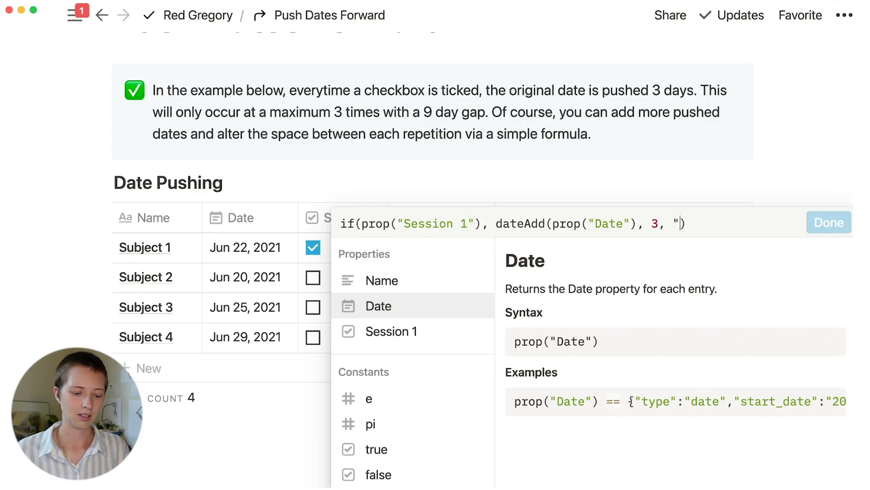
type("days")
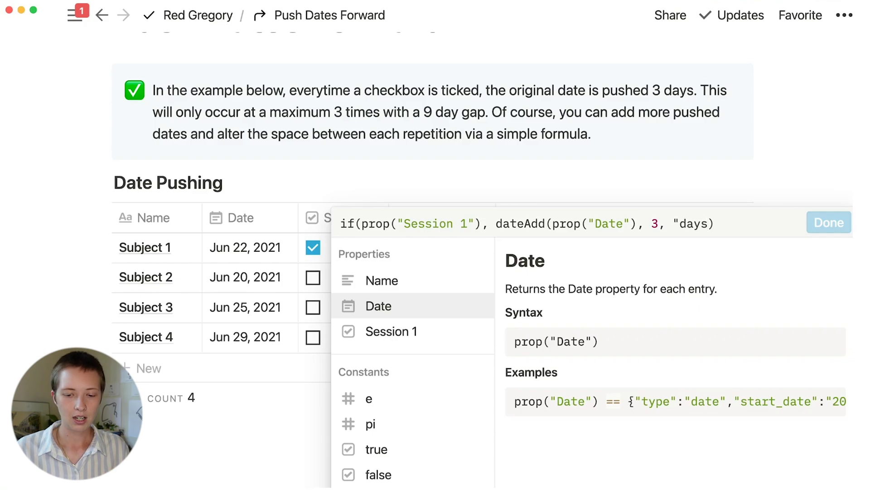
type("\")")
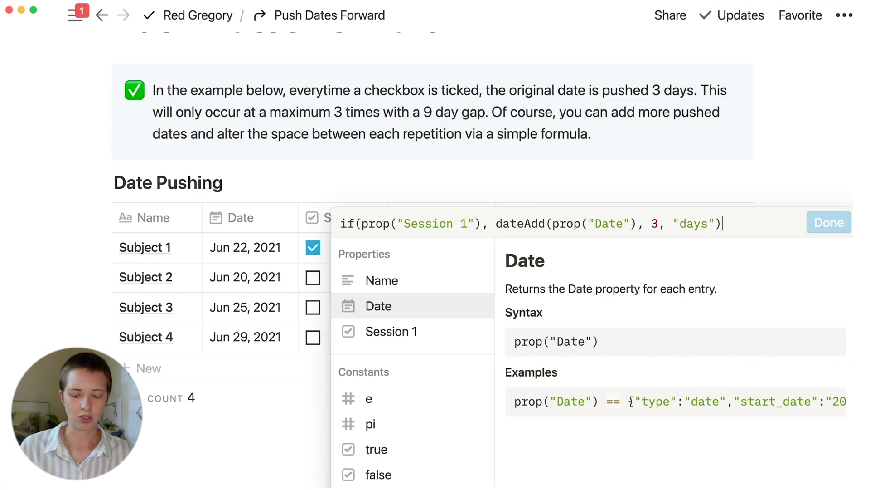
type(",")
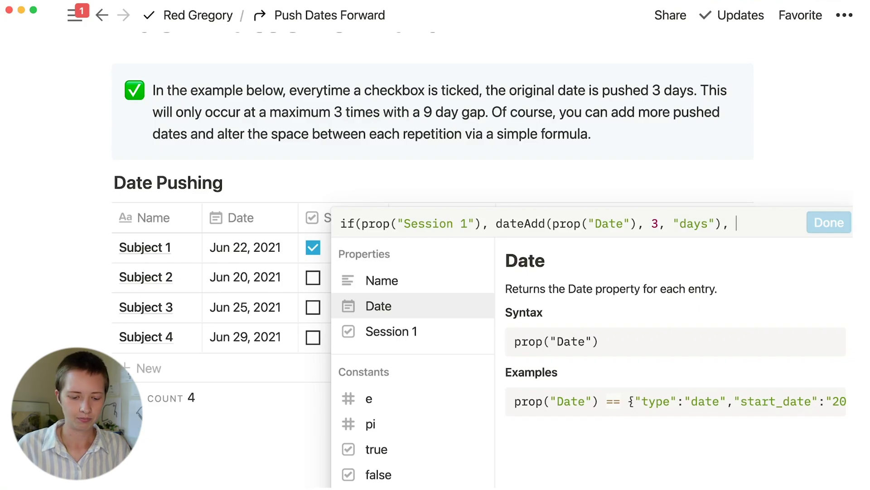
type("prop")
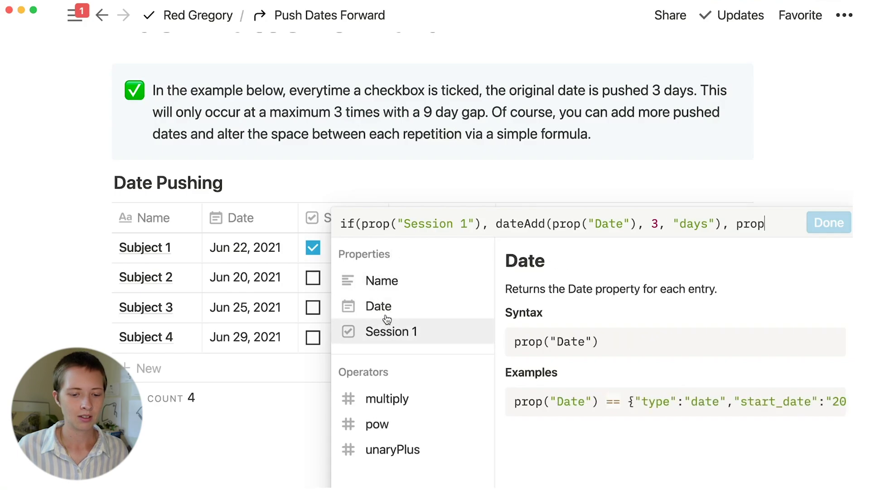
left_click(387, 317)
type(")")
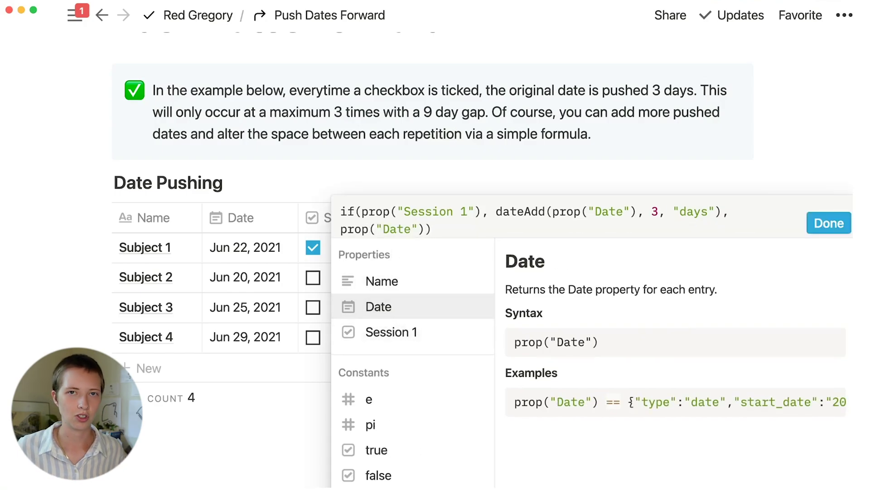
left_click(838, 228)
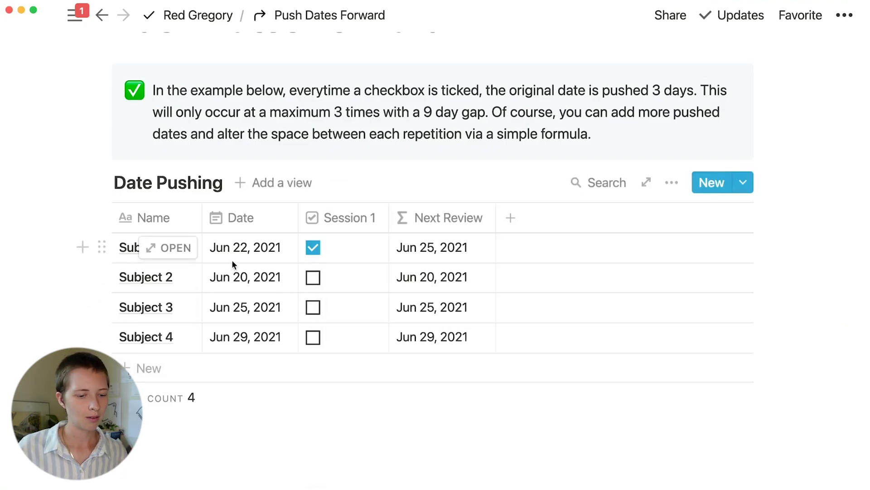
Re-tick Subject 1's Session 1 and add a Session 2 checkbox column before Next Review
left_click(318, 249)
left_click(317, 248)
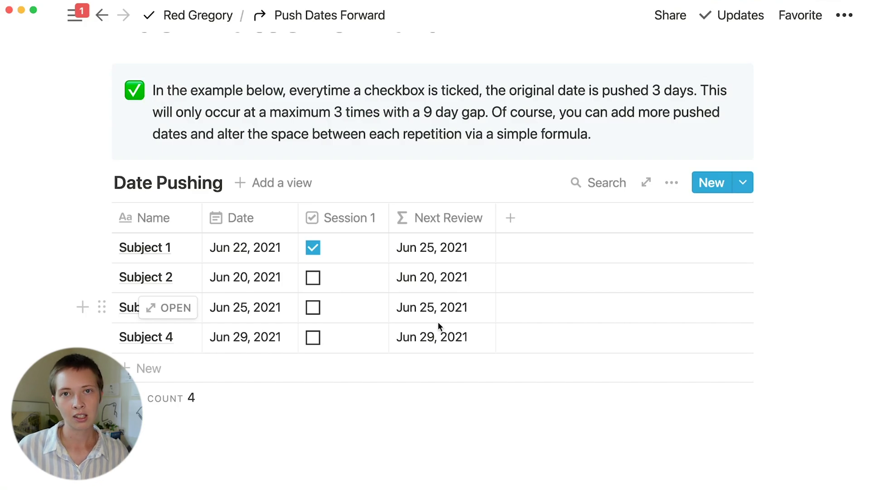
left_click(359, 217)
left_click(510, 218)
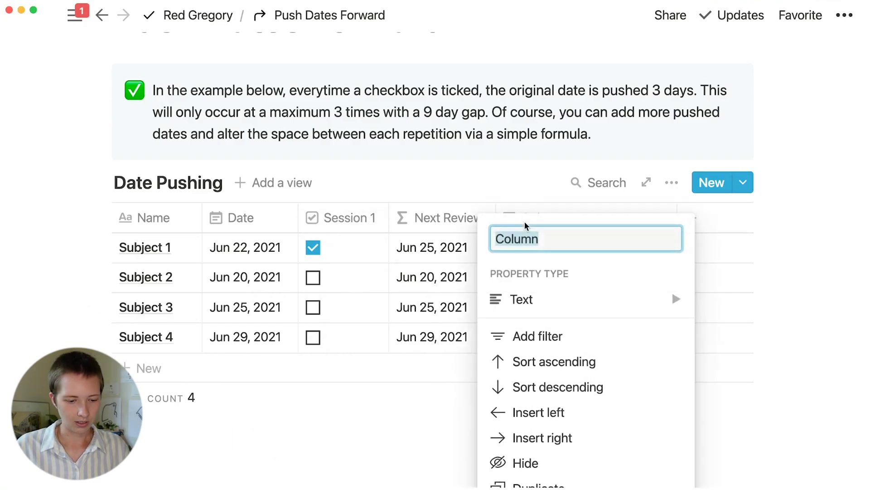
type("Session 2")
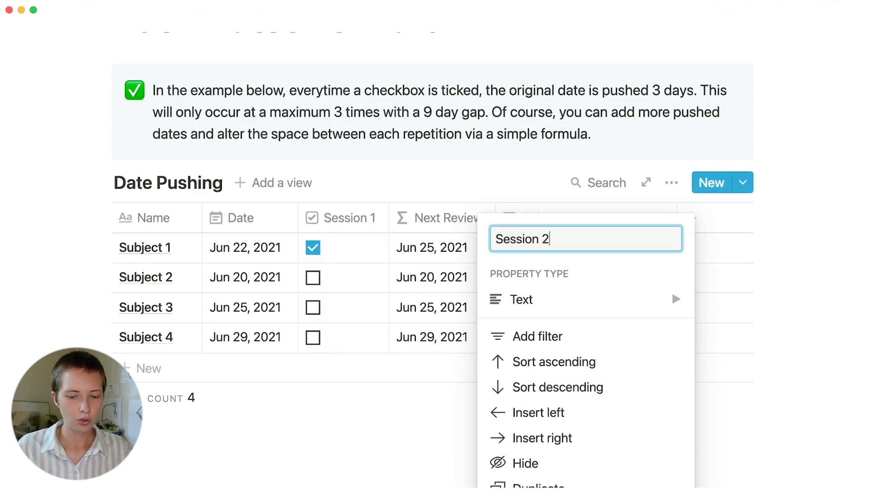
left_click(558, 297)
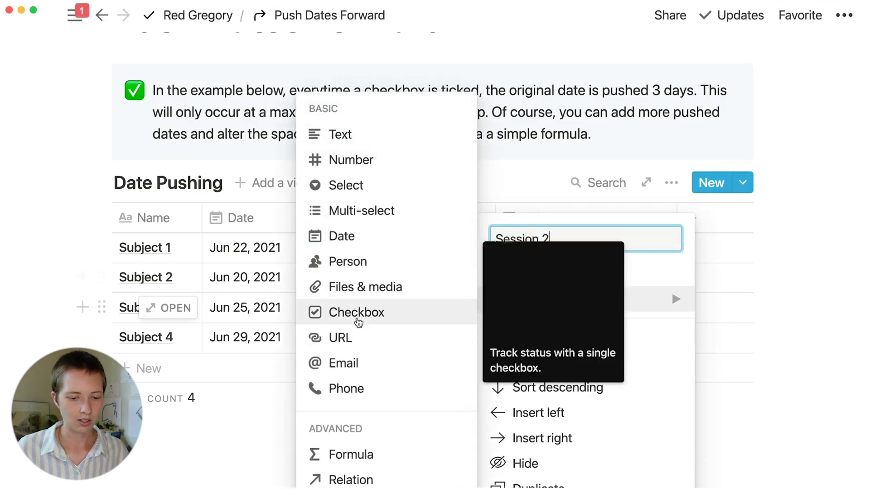
left_click(358, 312)
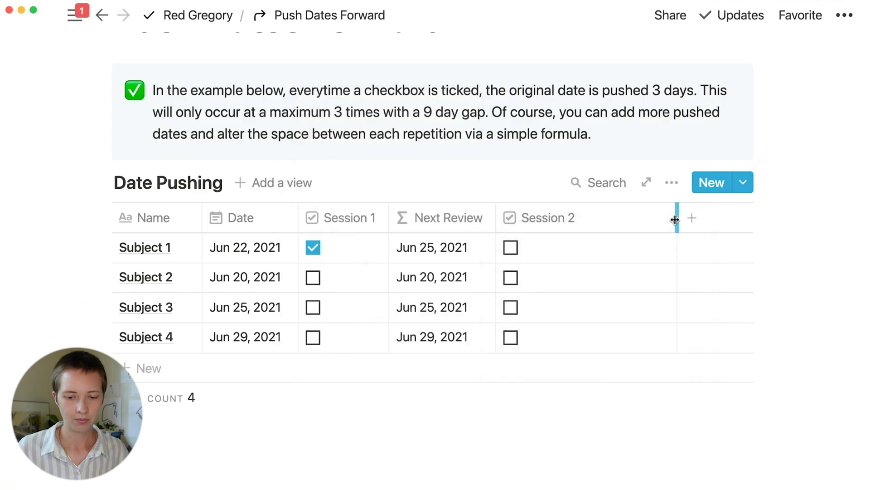
left_click_drag(675, 220, 448, 223)
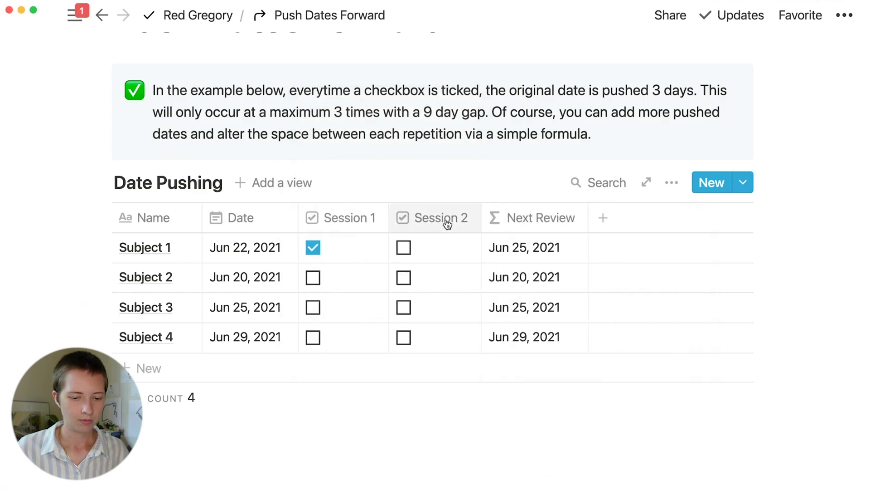
Add a Session 3 checkbox column placed before Next Review
left_click(642, 226)
type("Session")
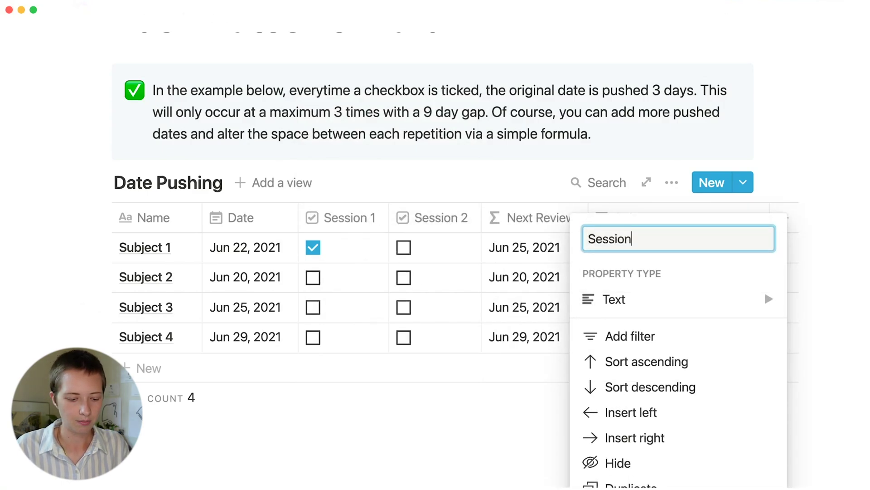
type(" 3")
left_click(680, 304)
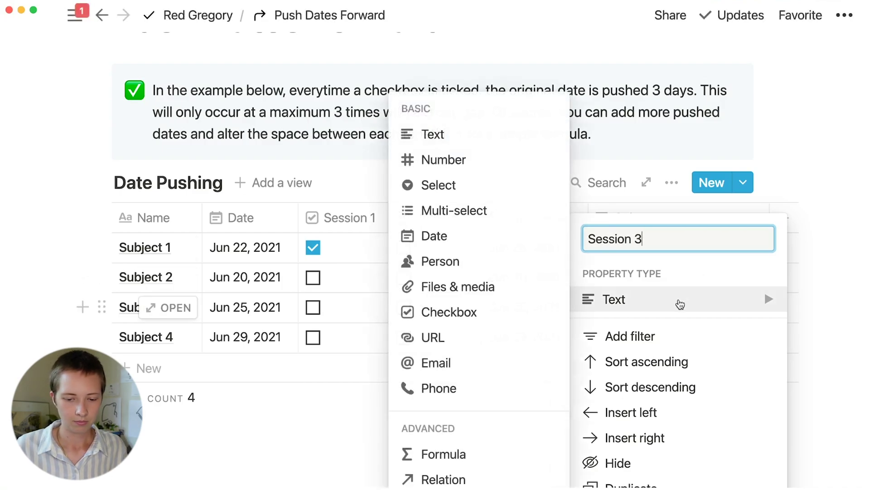
left_click(472, 311)
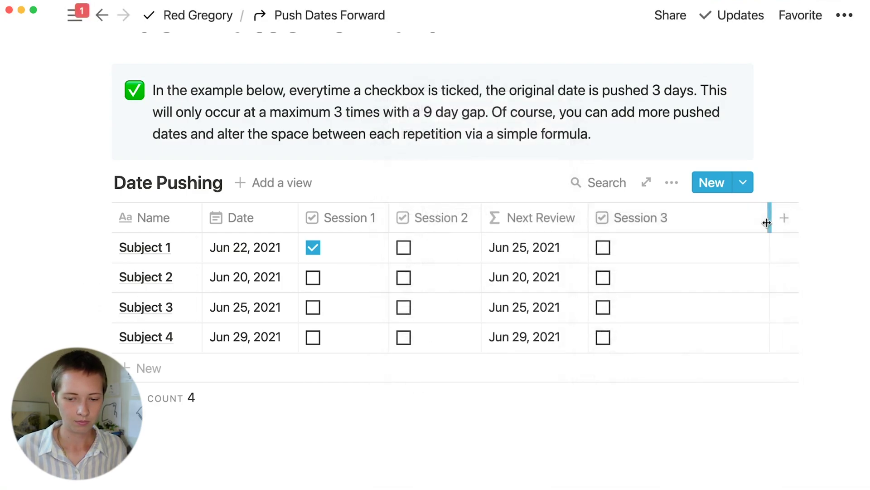
left_click_drag(766, 222, 679, 223)
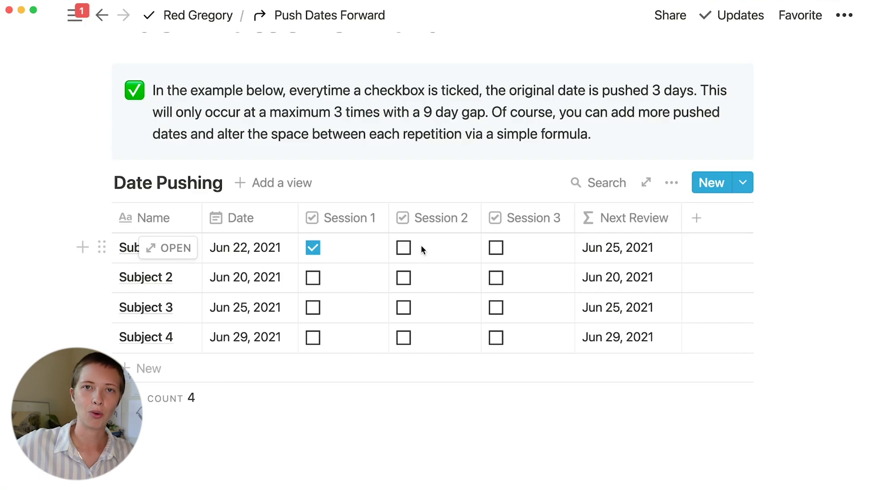
left_click(651, 246)
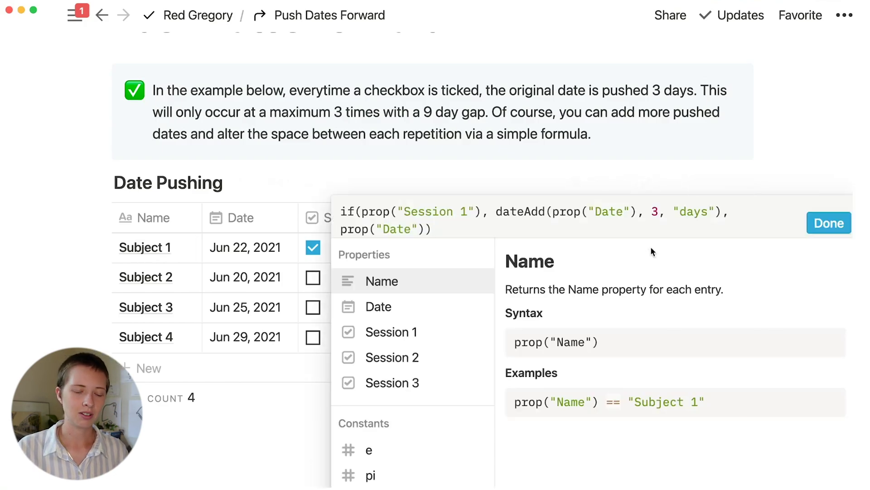
Change the formula's first condition to Session 3 adding 9 days
left_click(341, 212)
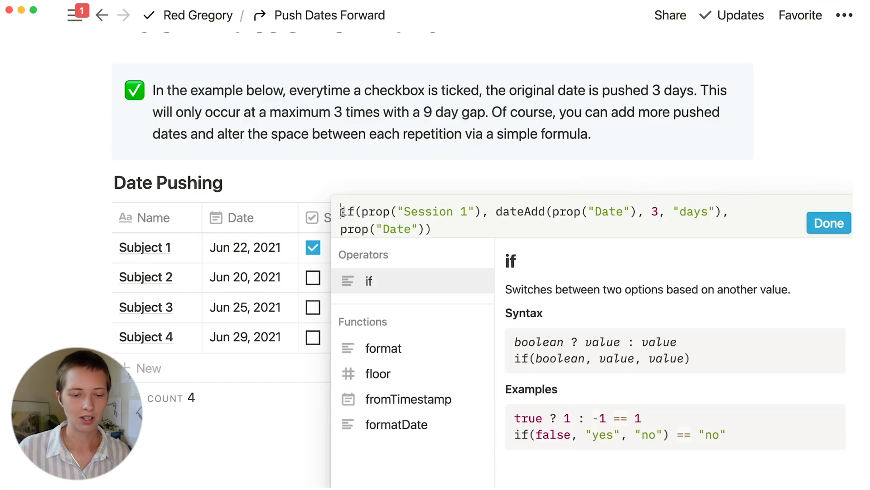
left_click_drag(342, 212, 724, 217)
left_click(470, 212)
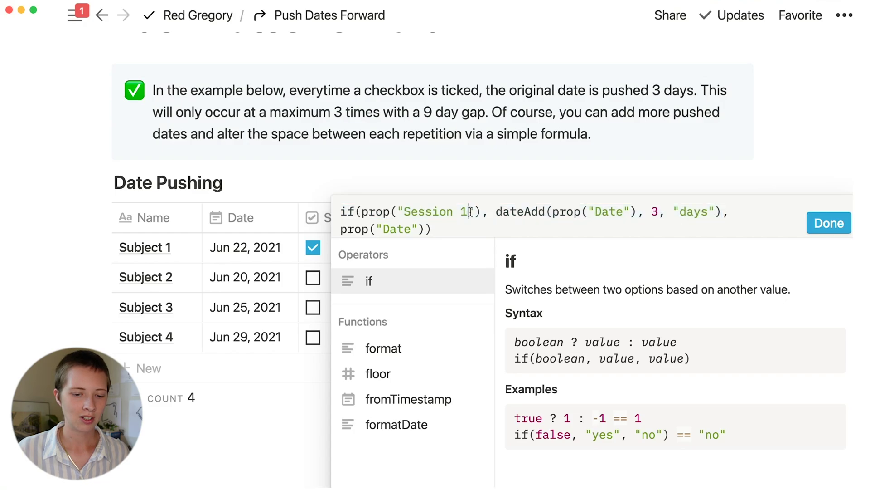
key("BackSpace")
type("3")
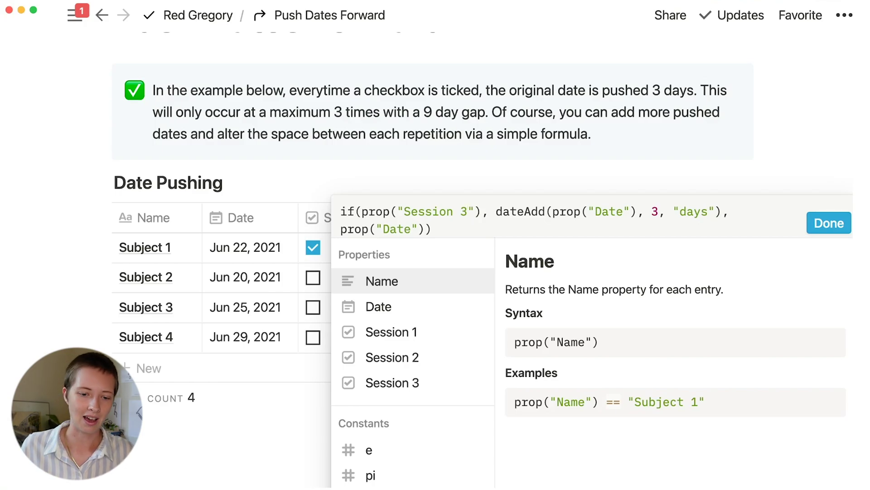
left_click(658, 211)
key("BackSpace")
type("9")
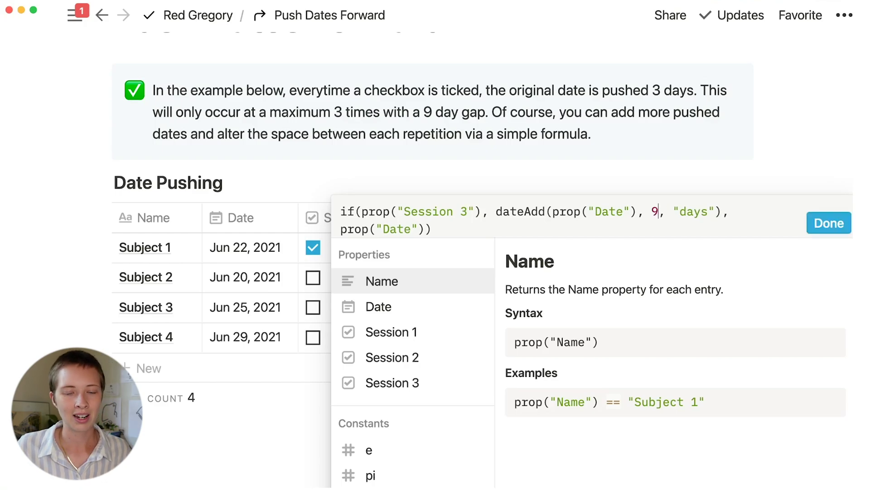
Copy that condition into a second line for Session 2 adding 6 days
left_click_drag(341, 211, 728, 213)
key("super+c")
left_click(728, 213)
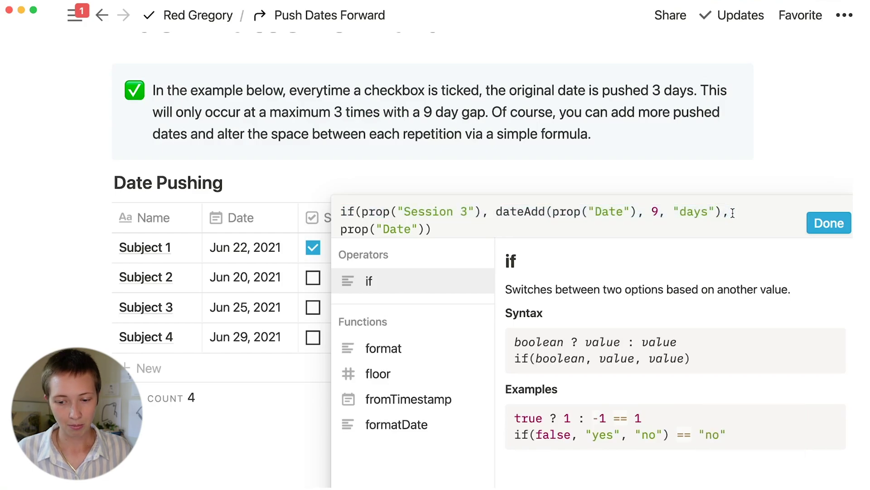
type("]")
key("BackSpace")
key("super+v")
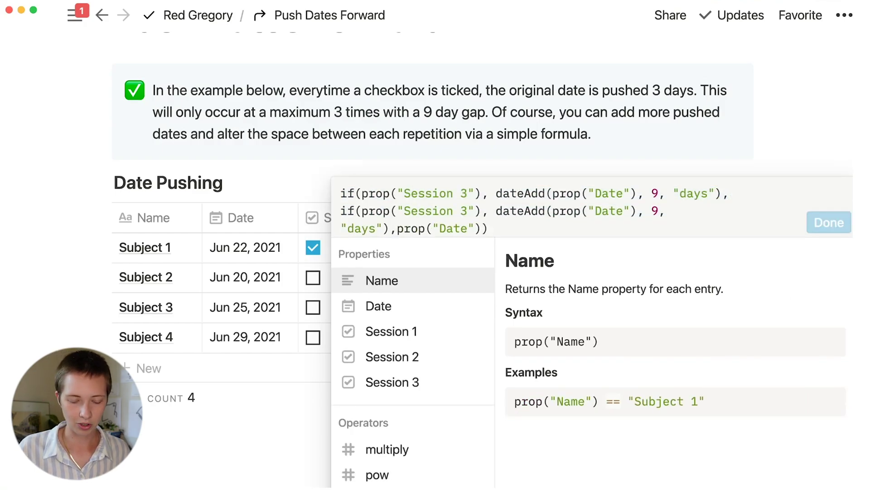
left_click(468, 211)
key("BackSpace")
type("2")
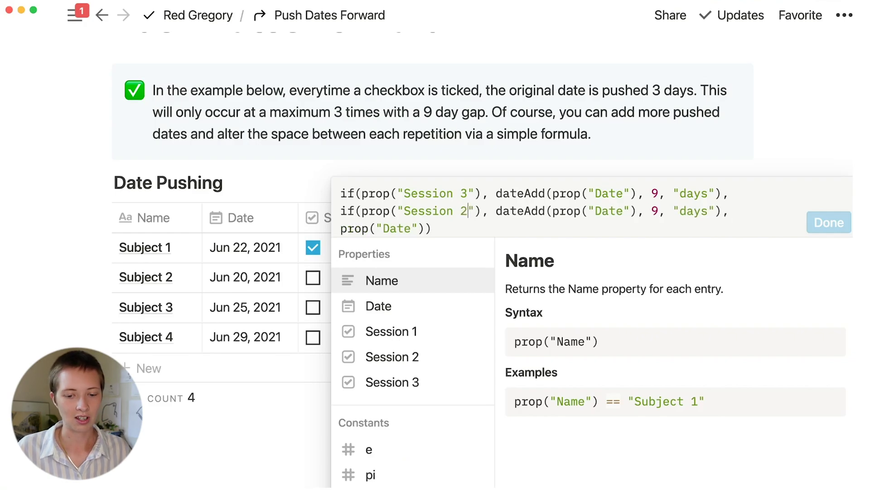
left_click(657, 211)
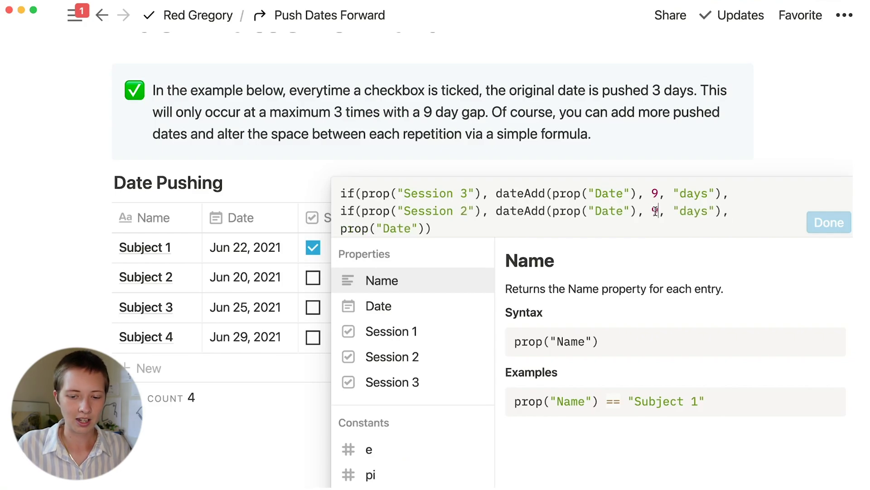
key("BackSpace")
type("6")
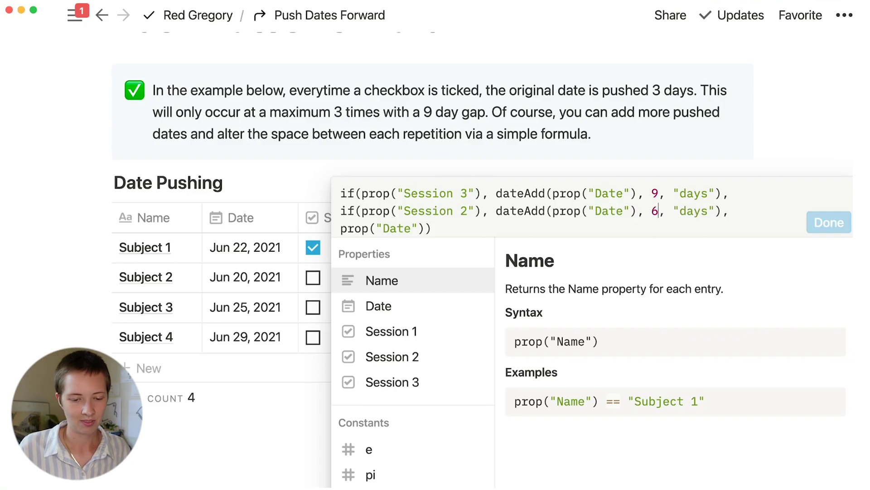
Copy it again into a third line for Session 1 adding 3 days
left_click_drag(340, 210, 731, 211)
key("cmd+c")
key("Right")
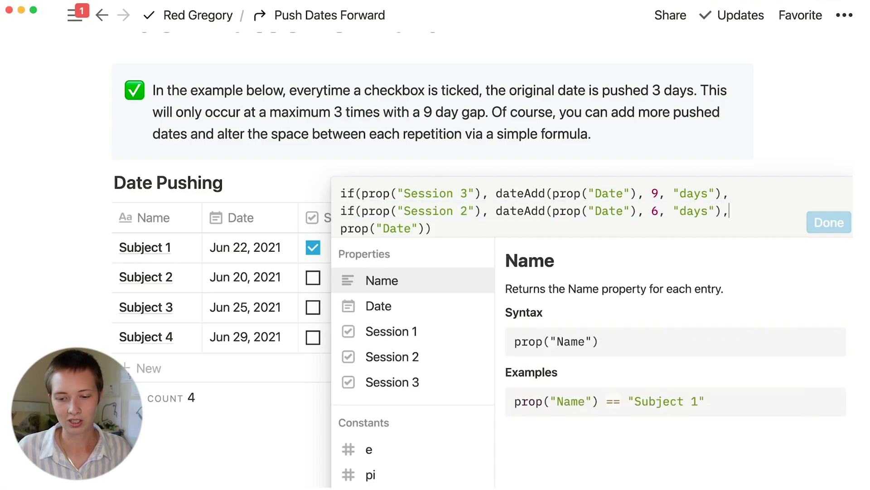
key("cmd+v")
left_click(469, 211)
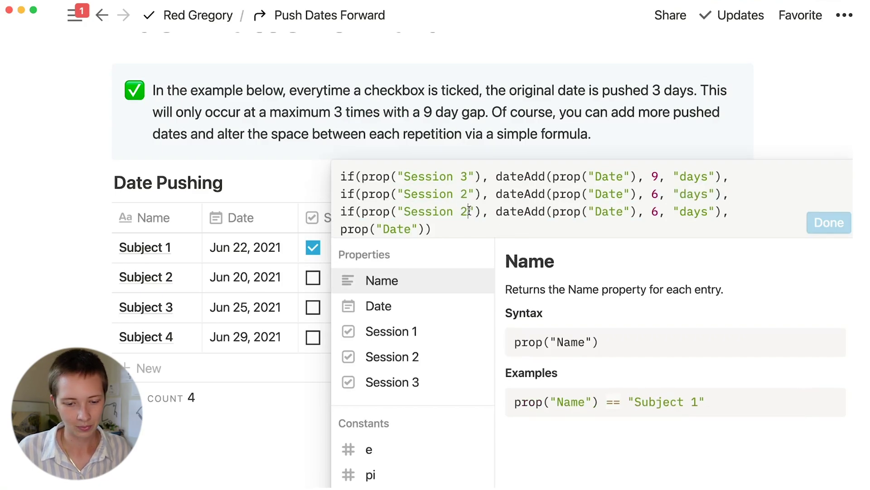
key("BackSpace")
type("1")
left_click(659, 211)
key("BackSpace")
type("3")
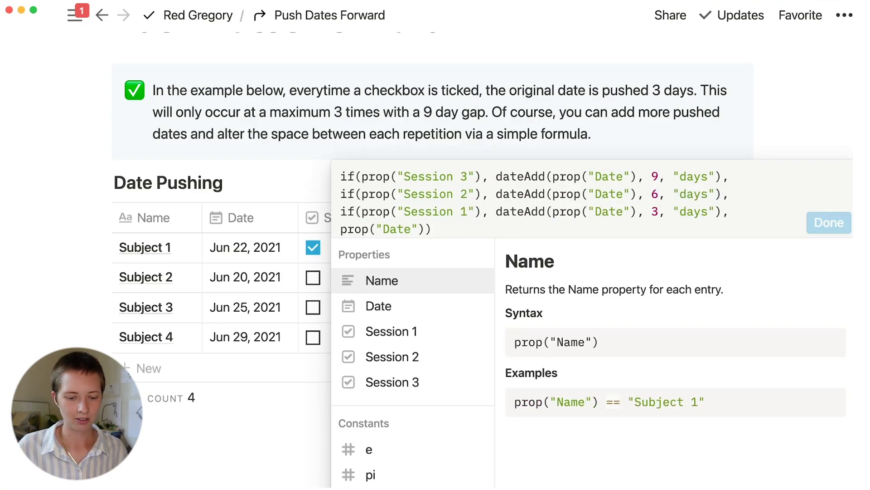
Add the closing brackets and confirm the nested Next Review formula
key("Down")
type(")")
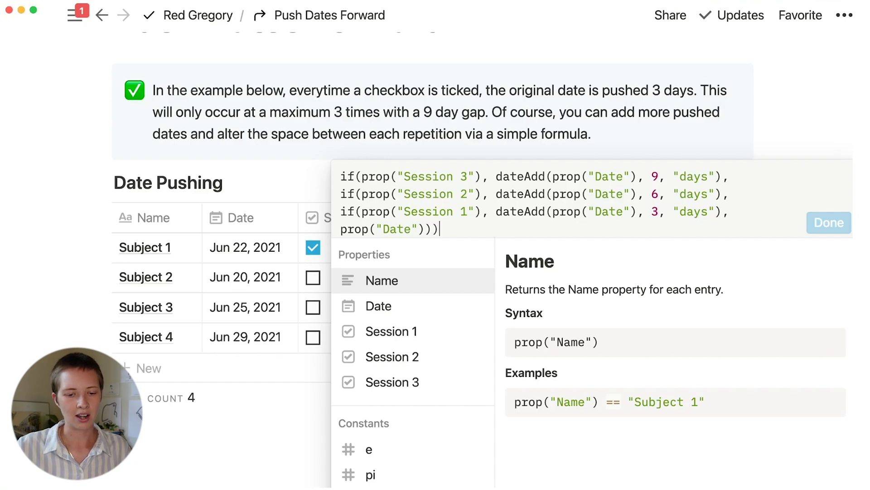
type(")")
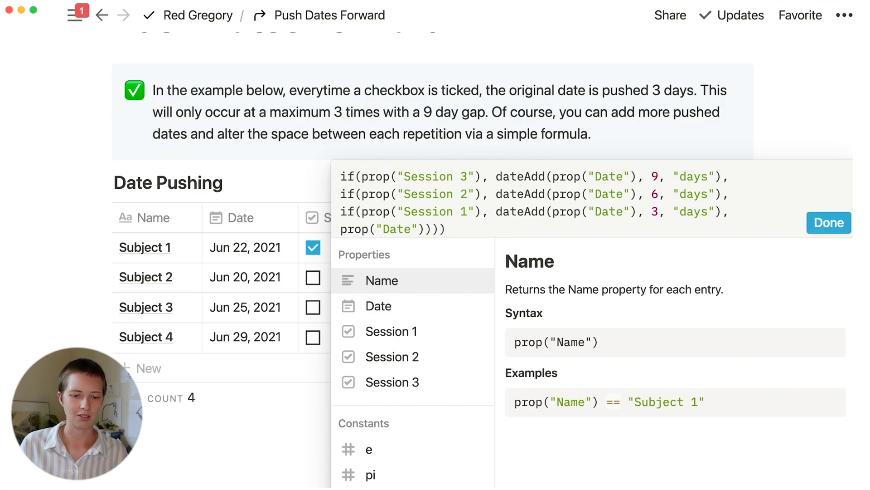
left_click_drag(451, 229, 426, 232)
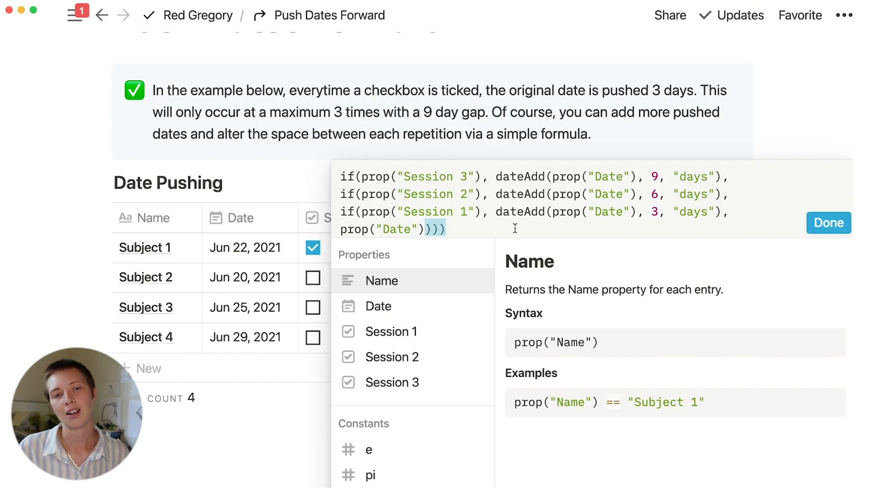
left_click(845, 228)
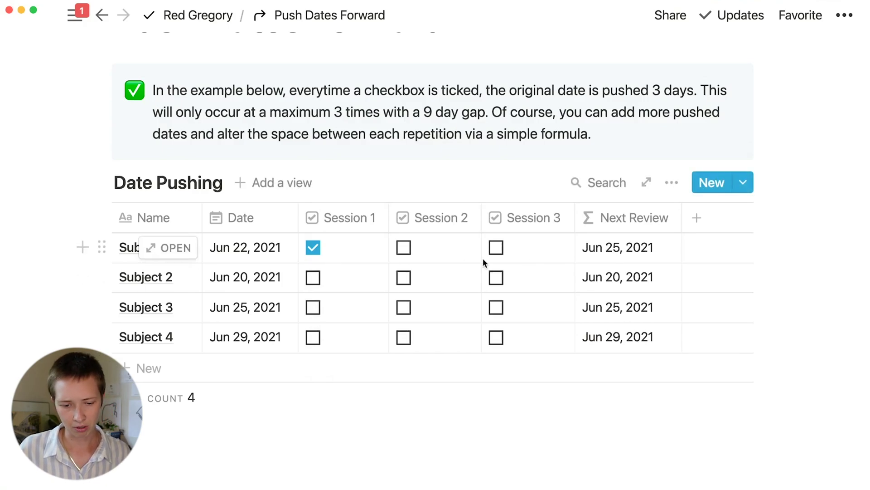
Tick Sessions 2 and 3 for Subject 1 and all three sessions for Subjects 2 and 3
left_click(455, 260)
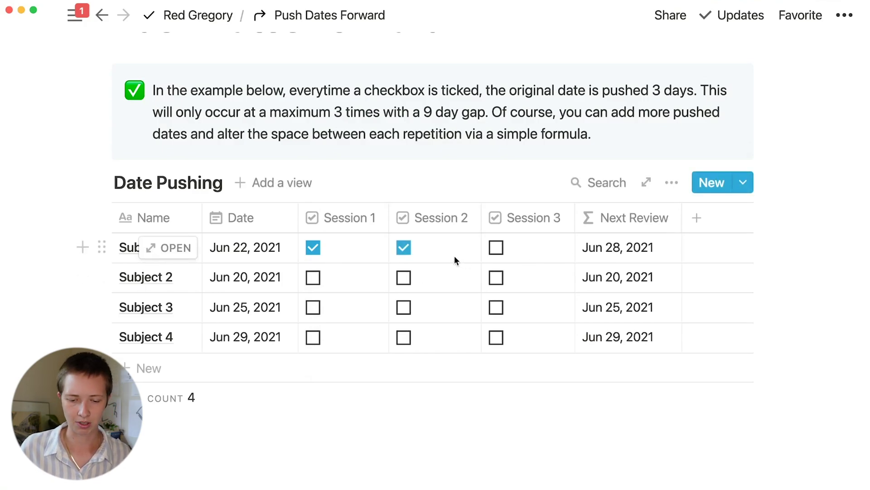
left_click(512, 252)
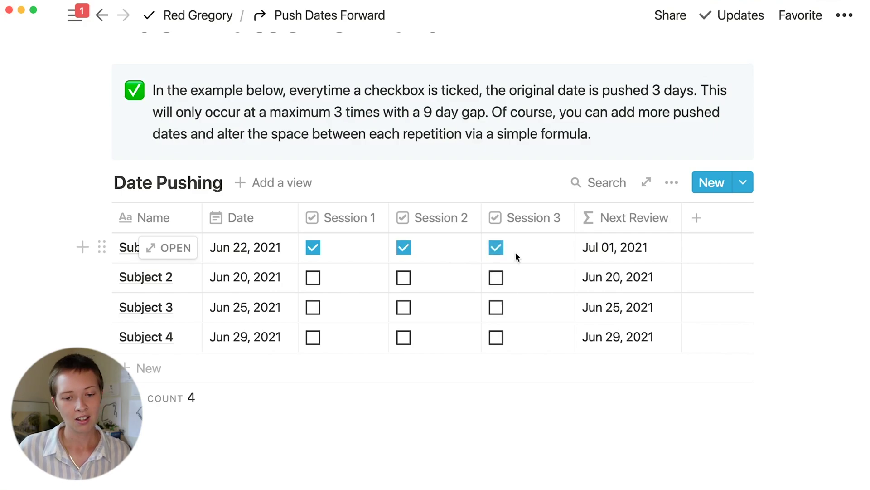
left_click(319, 282)
left_click(444, 282)
left_click(492, 284)
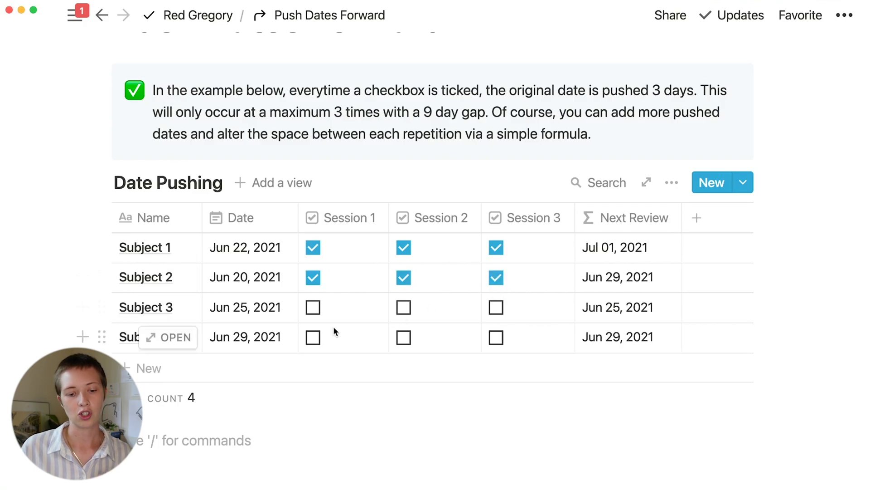
left_click(317, 308)
left_click(458, 301)
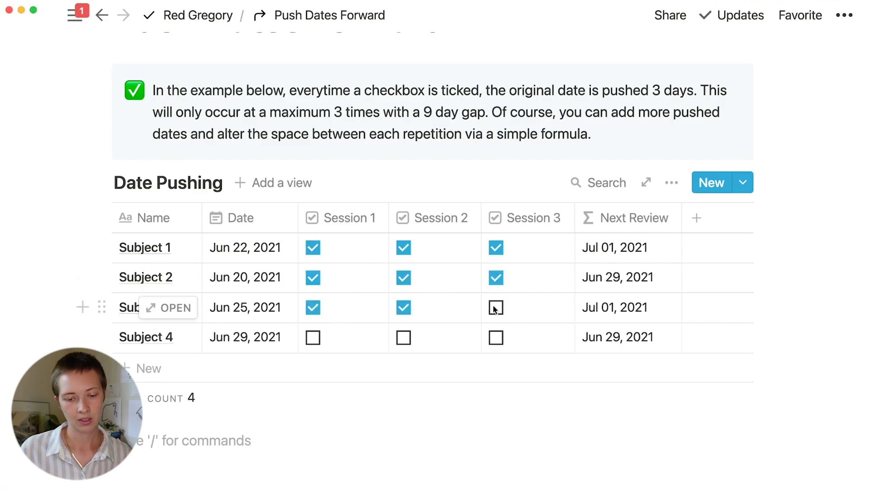
left_click(493, 304)
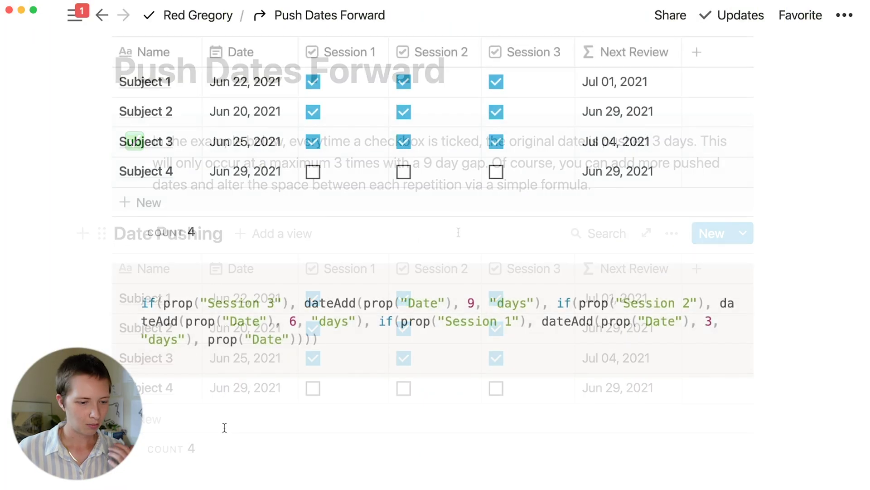
Duplicate the Date Pushing database and move the copy below the formula block
scroll(229, 380, "up", 1)
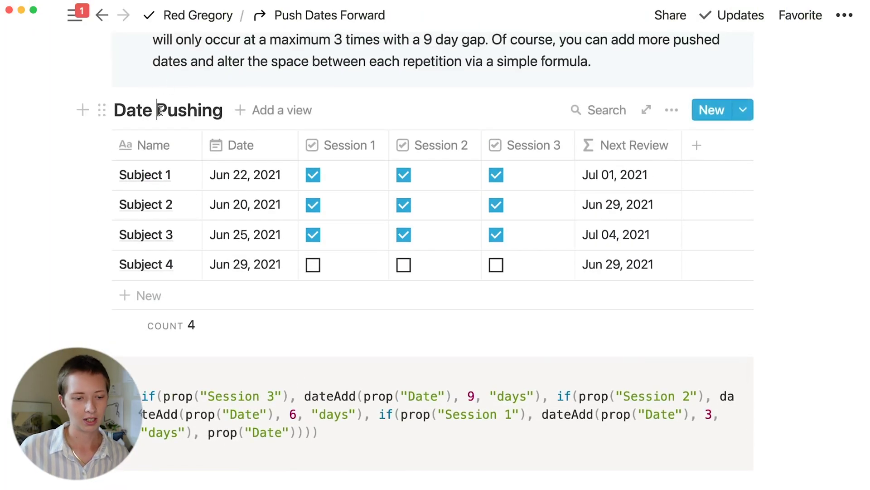
key("super+d")
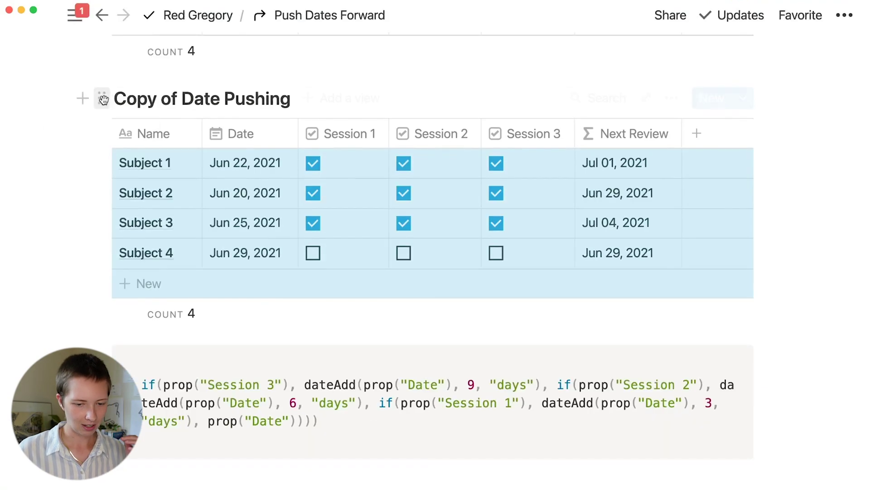
left_click_drag(101, 98, 156, 384)
Retitle the copied database 'Date Pushing-Select'
scroll(154, 383, "down", 6)
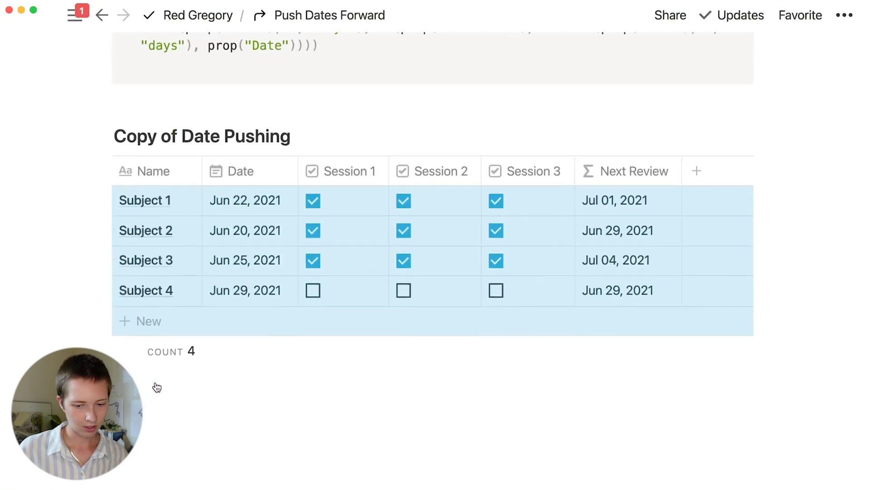
left_click(177, 136)
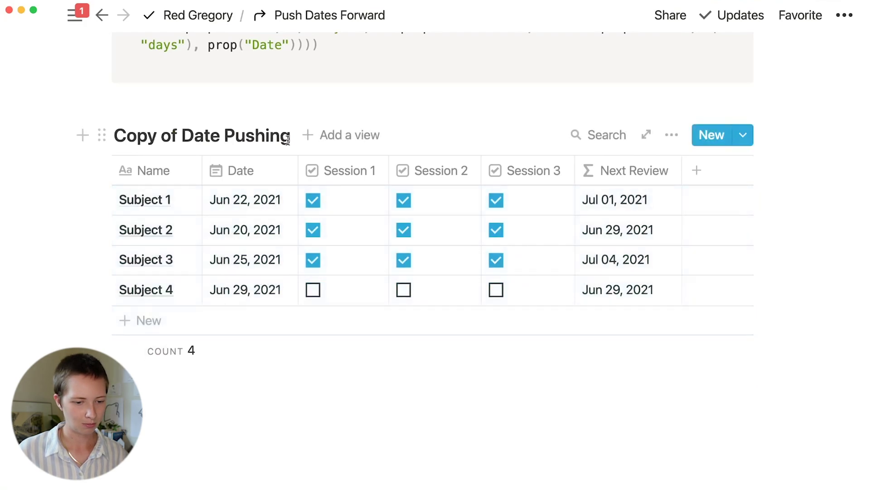
left_click_drag(291, 136, 114, 138)
type("Da")
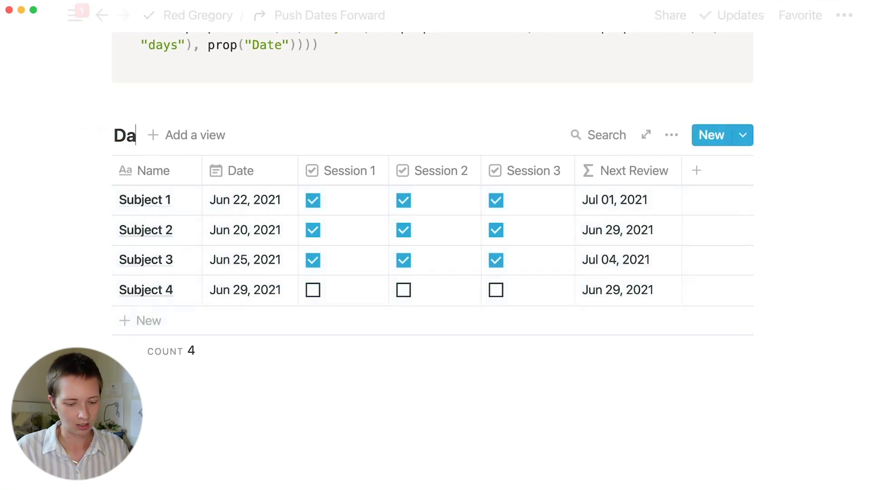
type("te Pushing-")
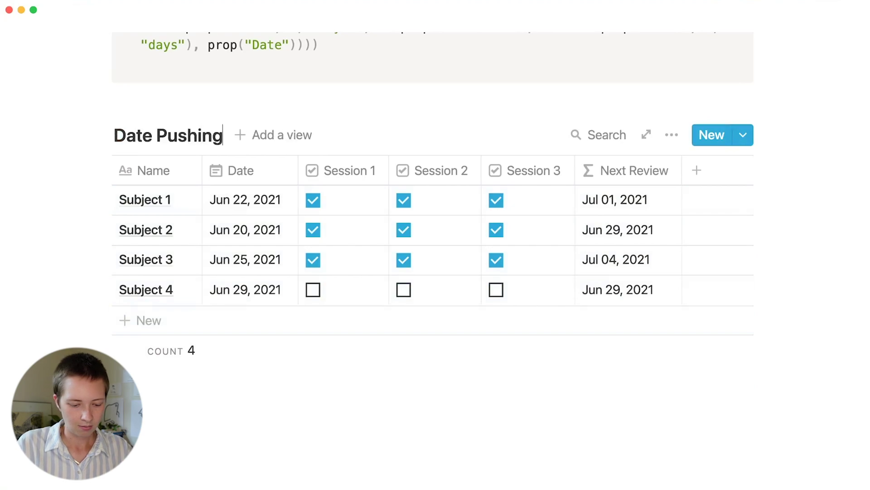
type("Select")
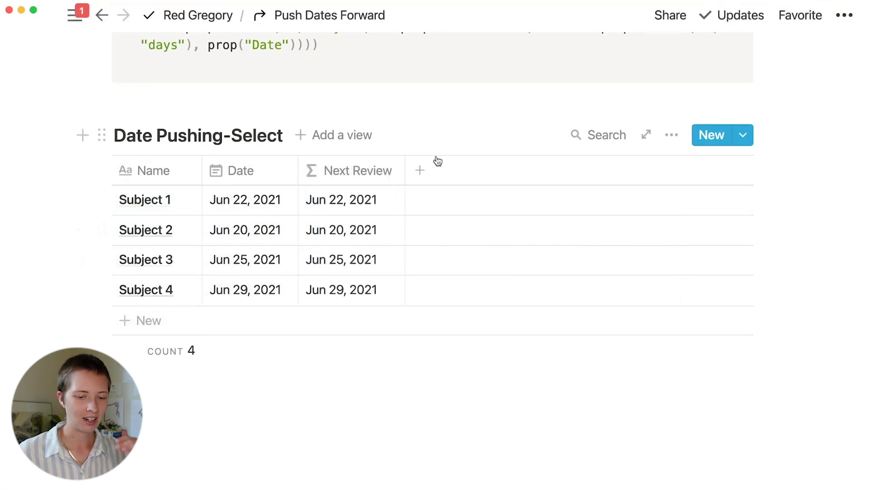
left_click(434, 164)
Name the new property 'Session 1', make it a Select type, and narrow its column
type("S")
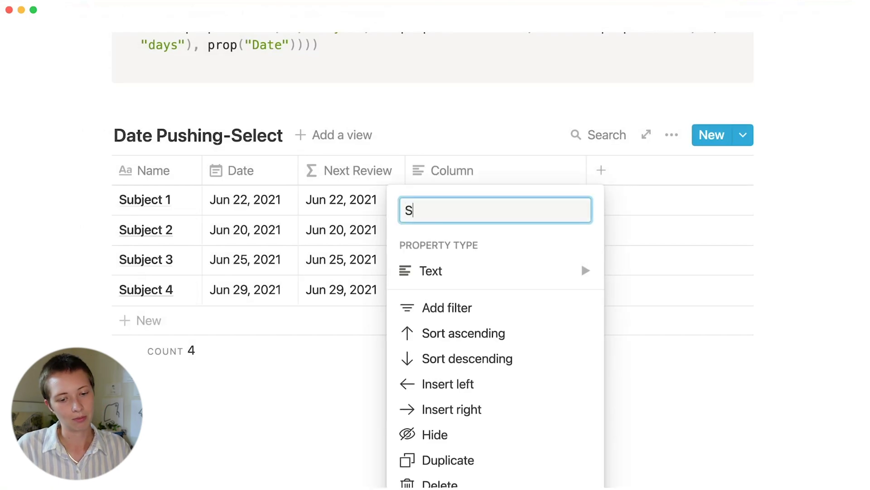
type("ession 1")
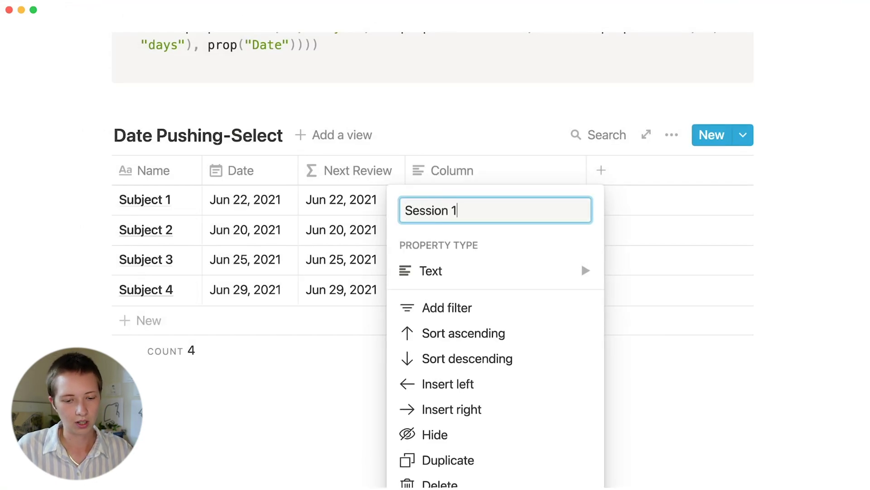
mouse_move(492, 275)
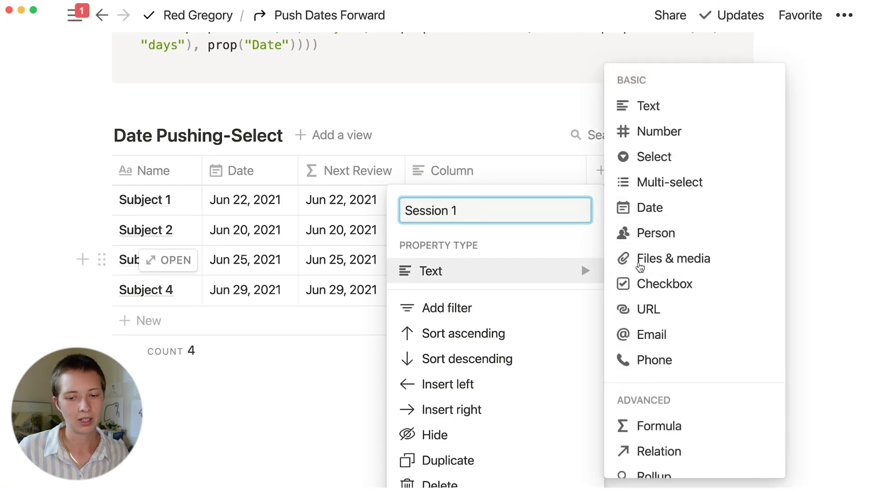
left_click(686, 160)
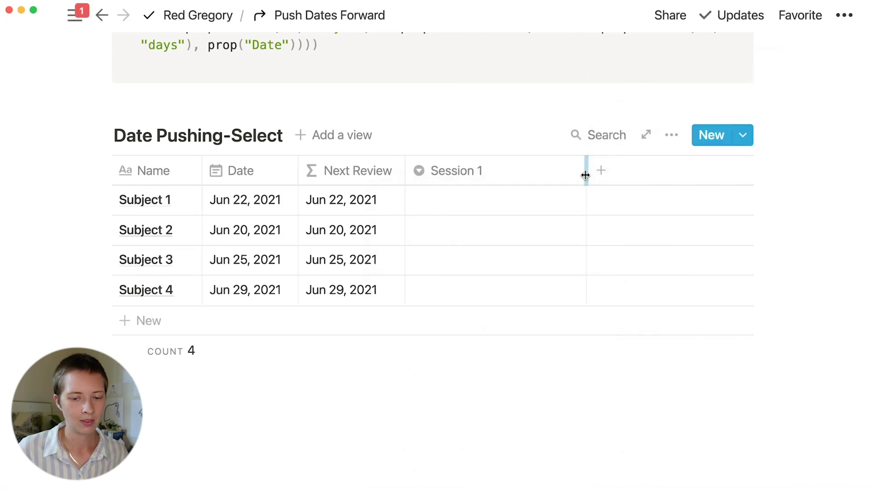
left_click_drag(585, 176, 504, 181)
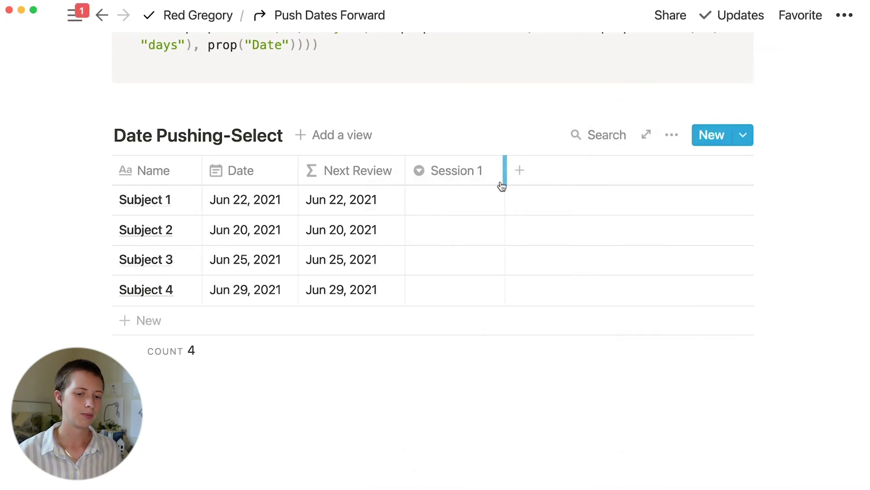
left_click(478, 195)
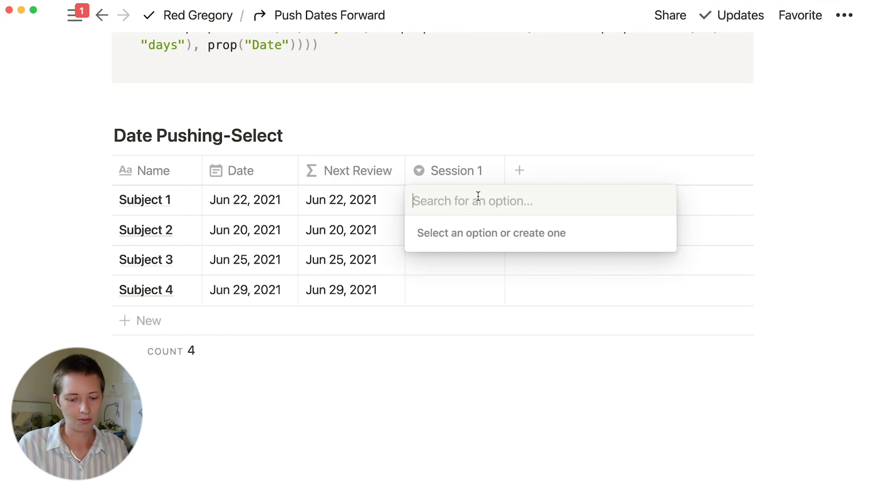
Create a green '7 days' option in Subject 1's Session 1 select
type("7 days")
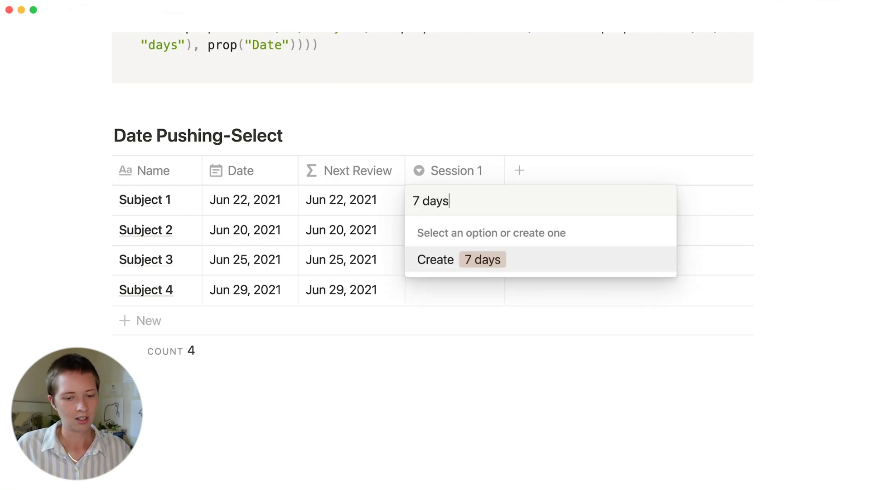
key("Return")
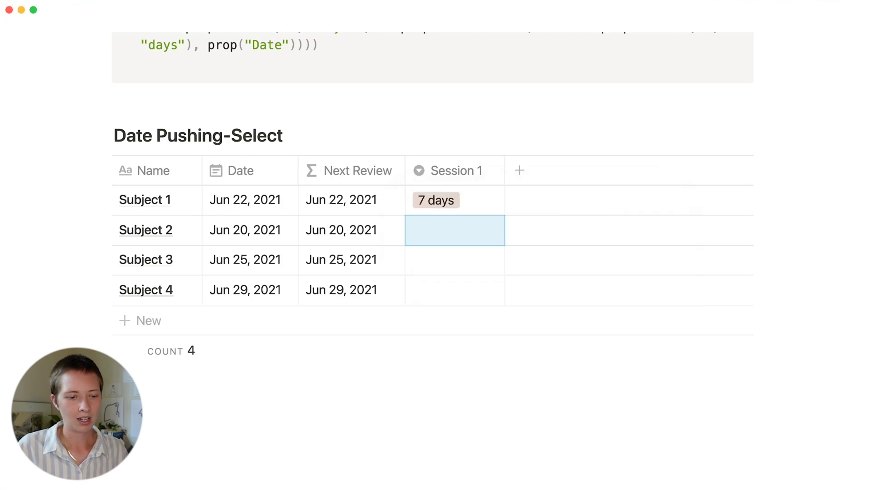
left_click(467, 199)
left_click(656, 263)
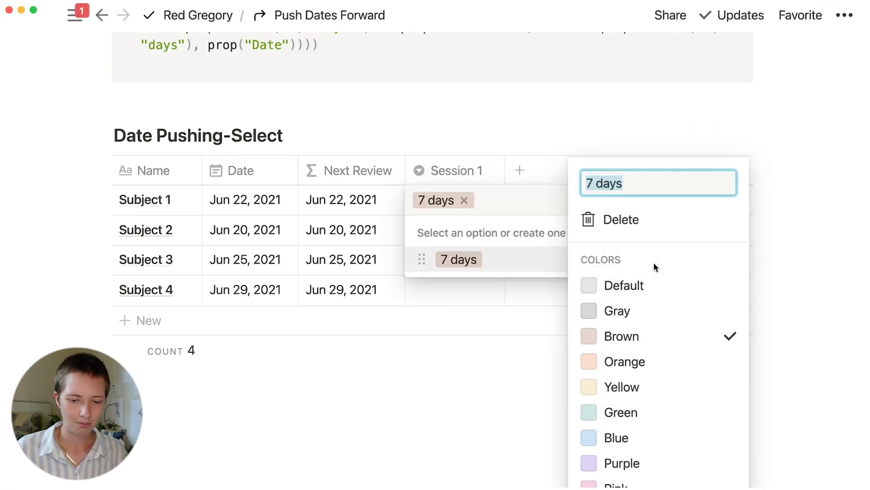
left_click(636, 412)
left_click(343, 240)
left_click(342, 244)
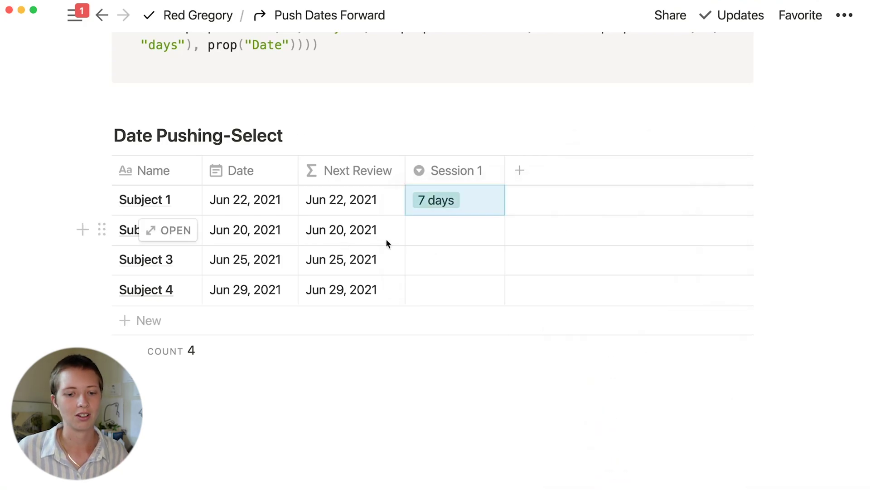
Create a '4 days' option and colour it yellow
left_click(431, 204)
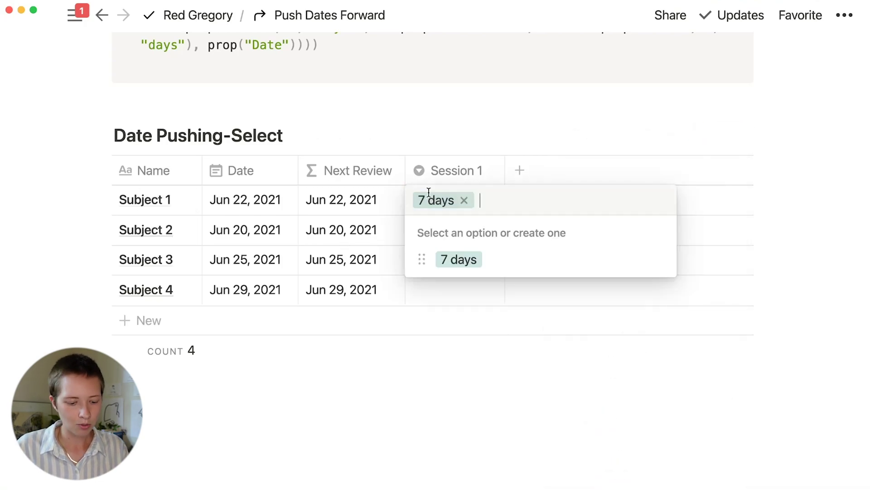
type("4 days")
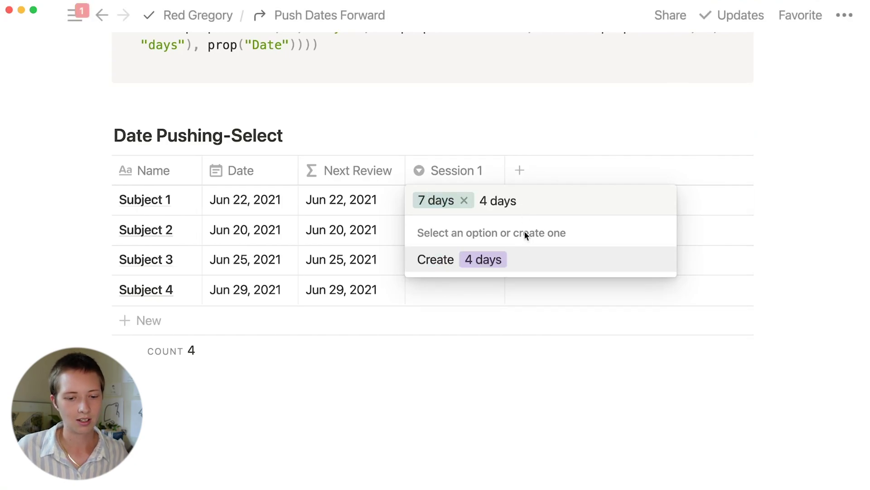
left_click(519, 265)
left_click(460, 202)
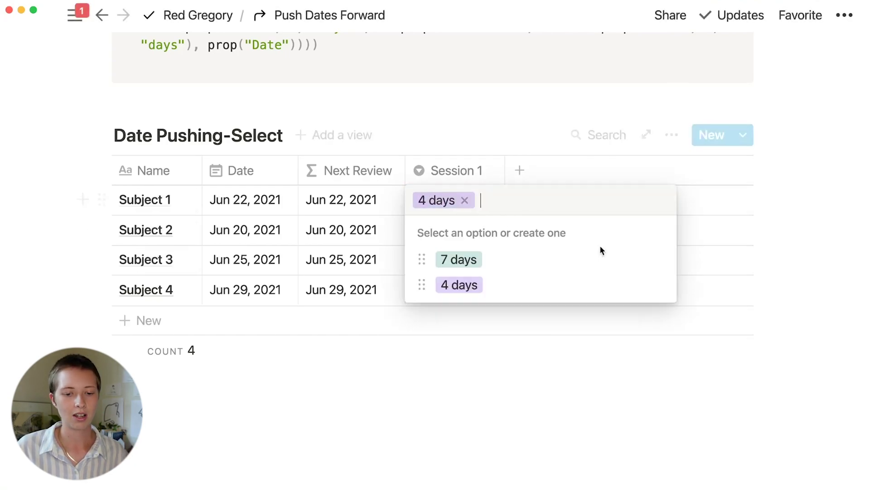
left_click(655, 285)
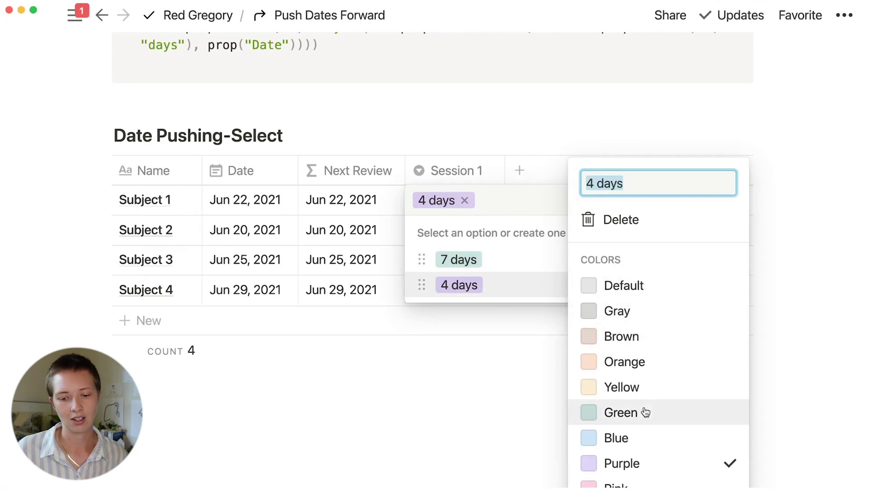
left_click(633, 438)
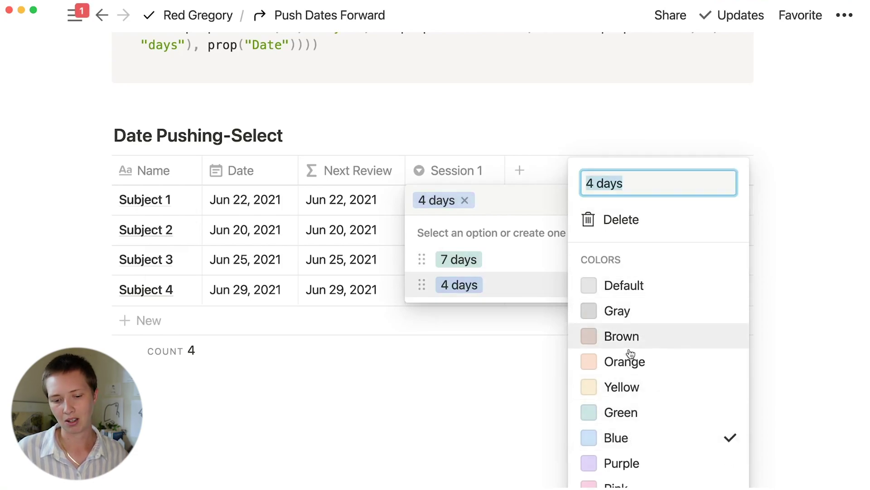
left_click(635, 386)
left_click(410, 241)
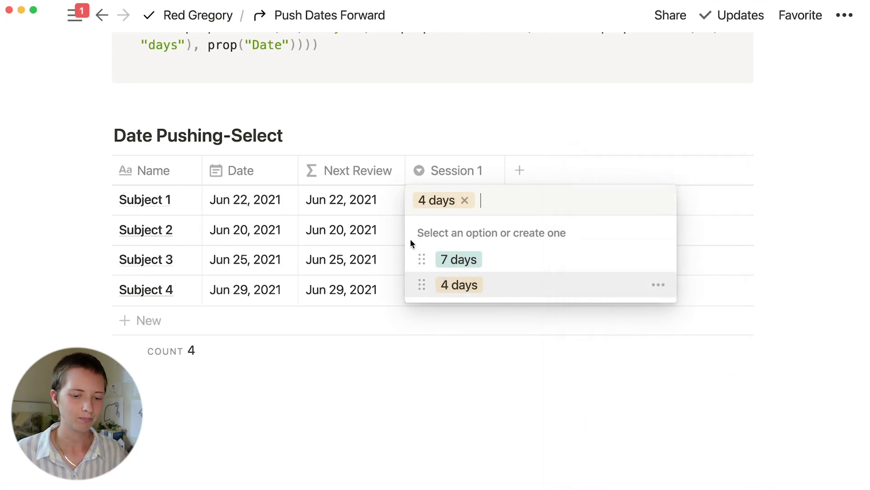
Create a pink '1 day' option for Session 1
type("1 days")
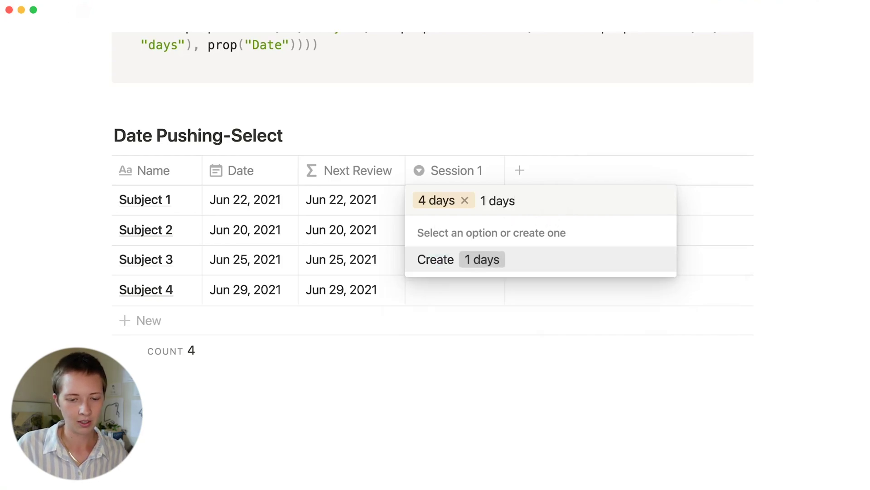
key("BackSpace")
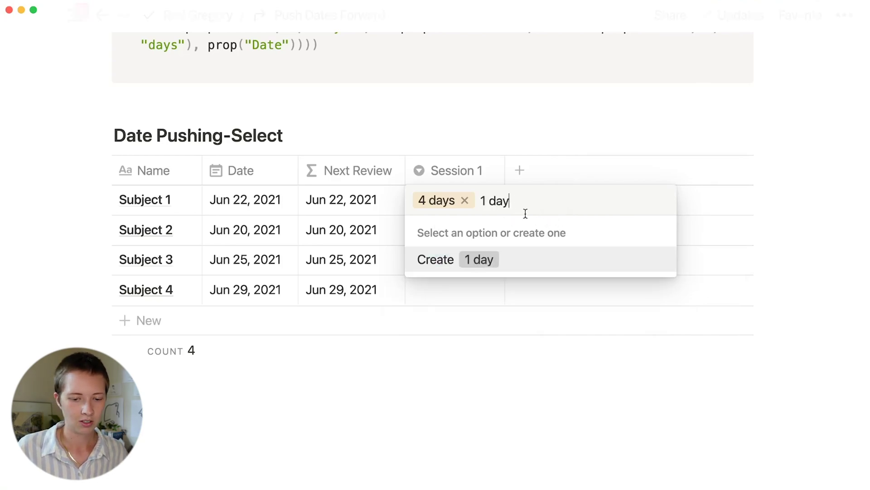
left_click(514, 263)
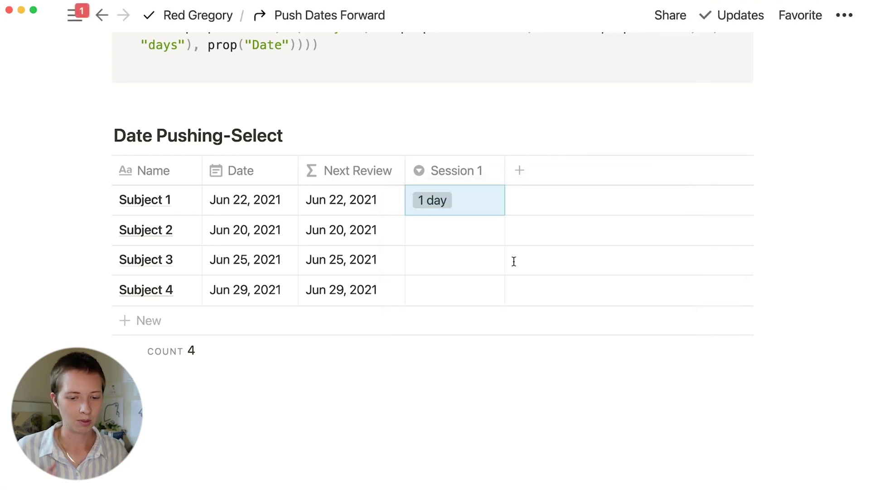
left_click(457, 206)
left_click(659, 313)
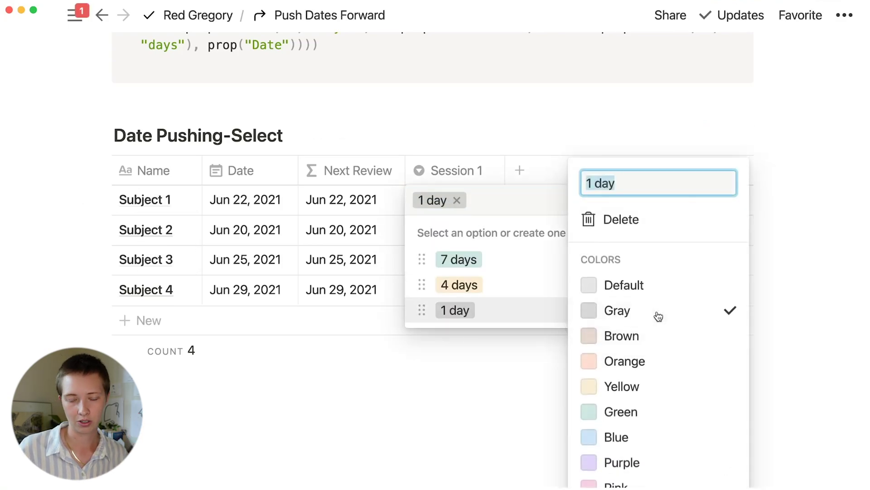
left_click(616, 483)
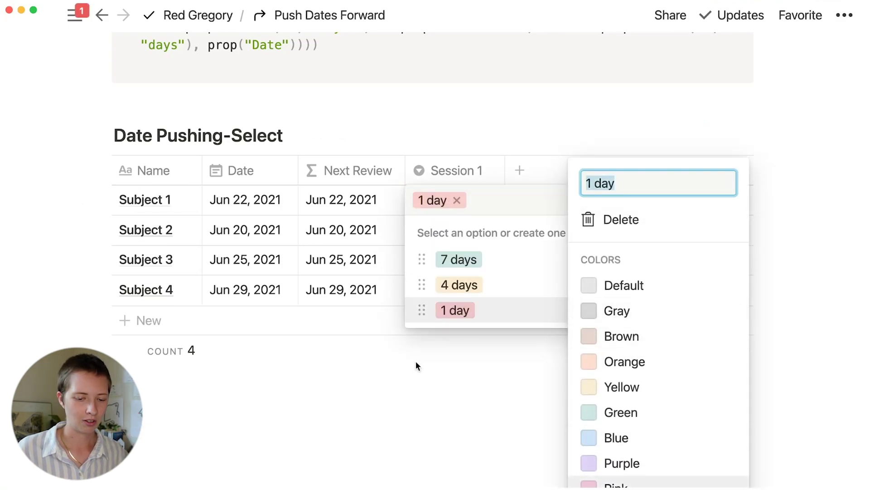
left_click(390, 353)
left_click(390, 353)
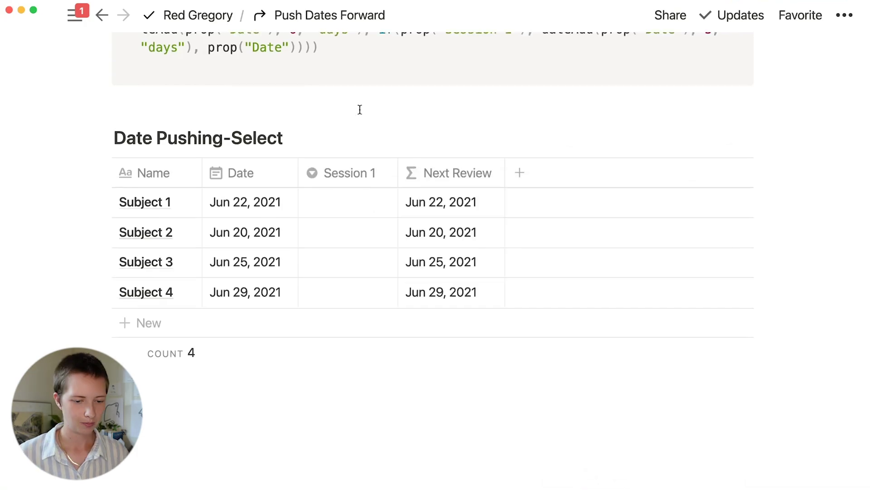
scroll(360, 109, "down", 4)
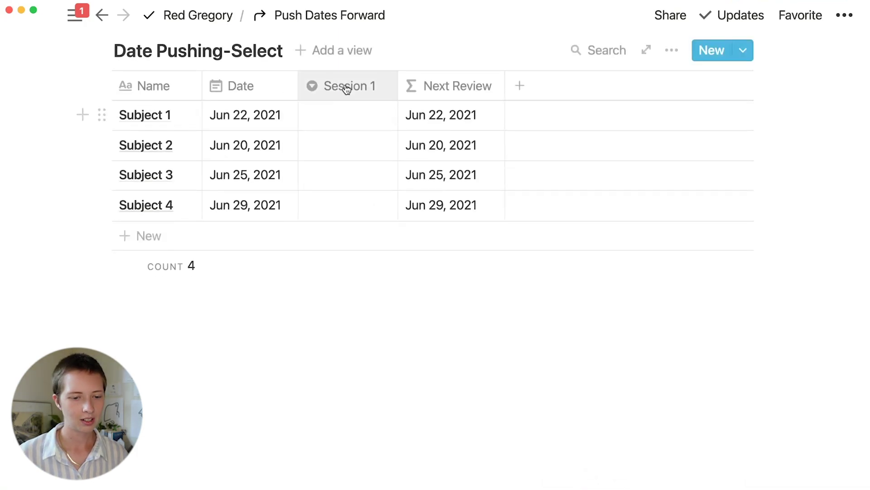
left_click(346, 86)
mouse_move(361, 200)
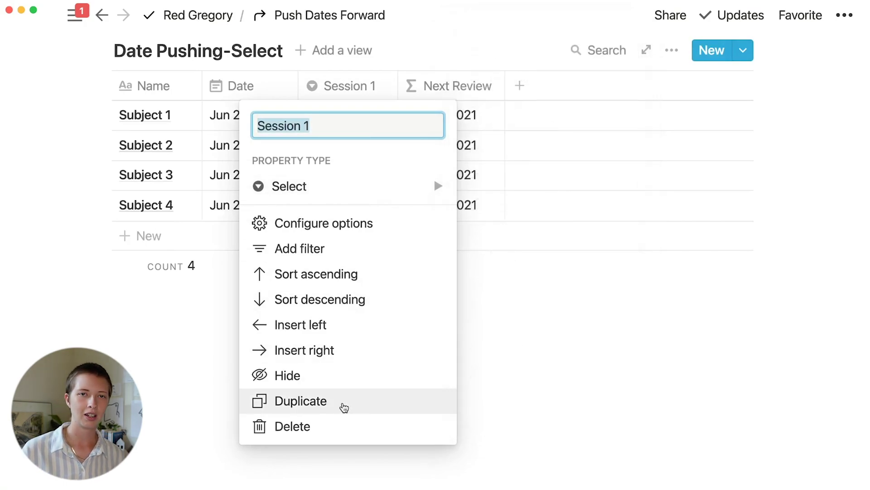
Duplicate Session 1 into a Session 2 column, then duplicate again for Session 3
left_click(344, 407)
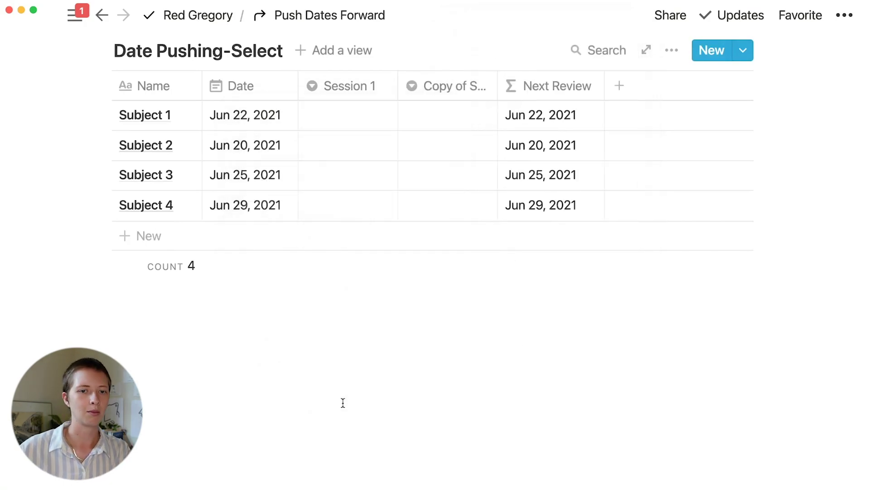
left_click(428, 87)
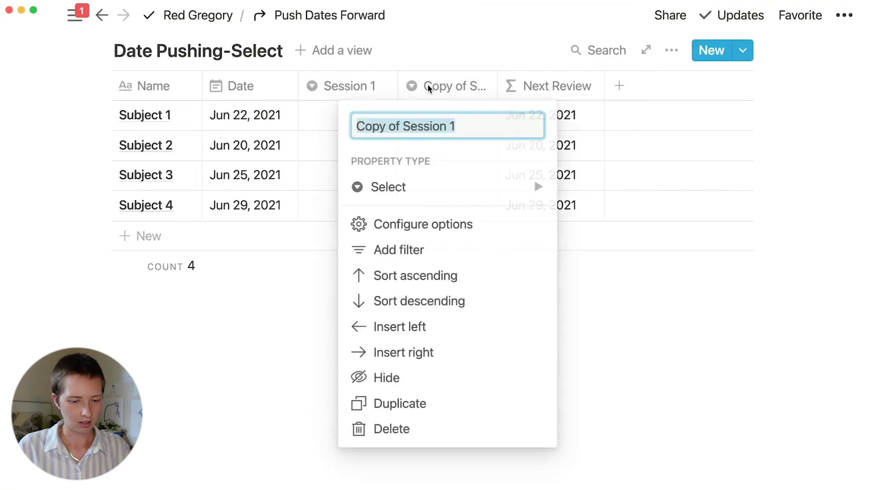
type("Session 2")
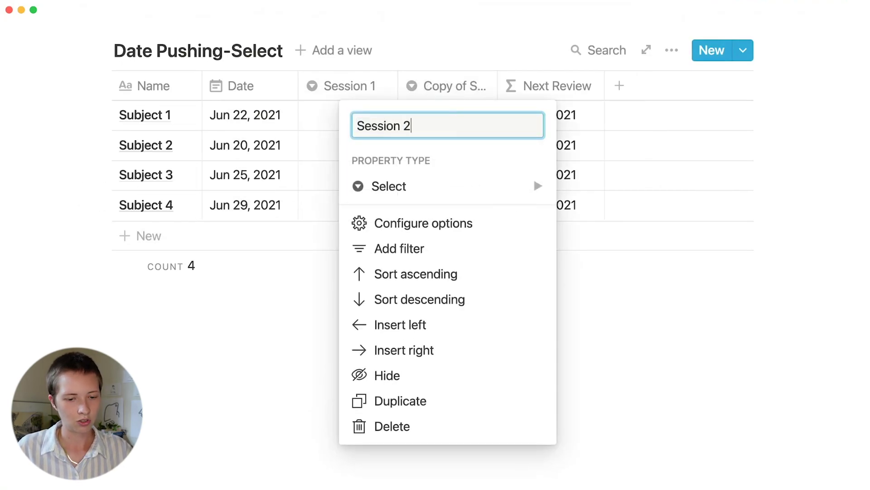
left_click(437, 400)
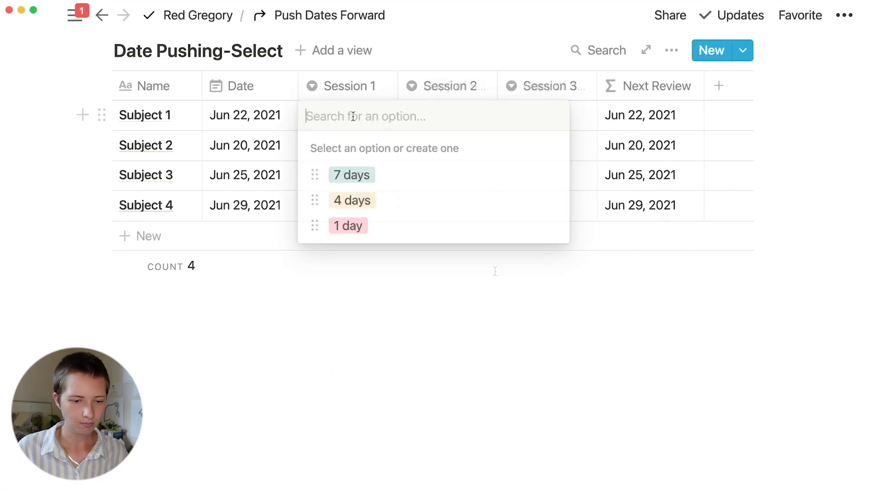
key("Escape")
left_click(427, 121)
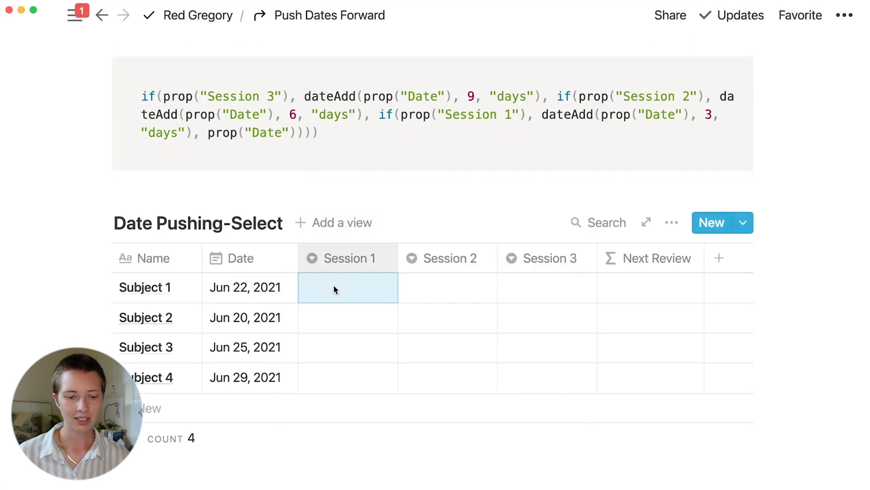
left_click(334, 287)
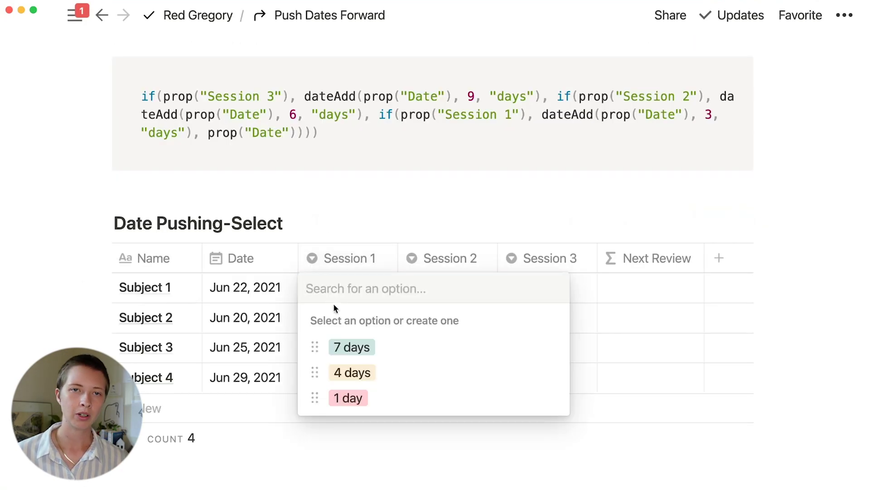
Set Subject 1's Sessions 1–3 to 4 days, 7 days and 7 days
left_click(357, 372)
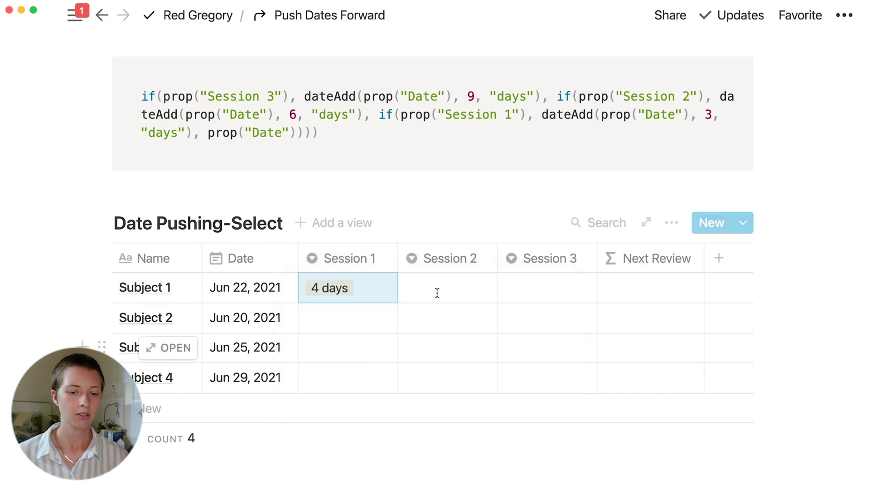
left_click(447, 291)
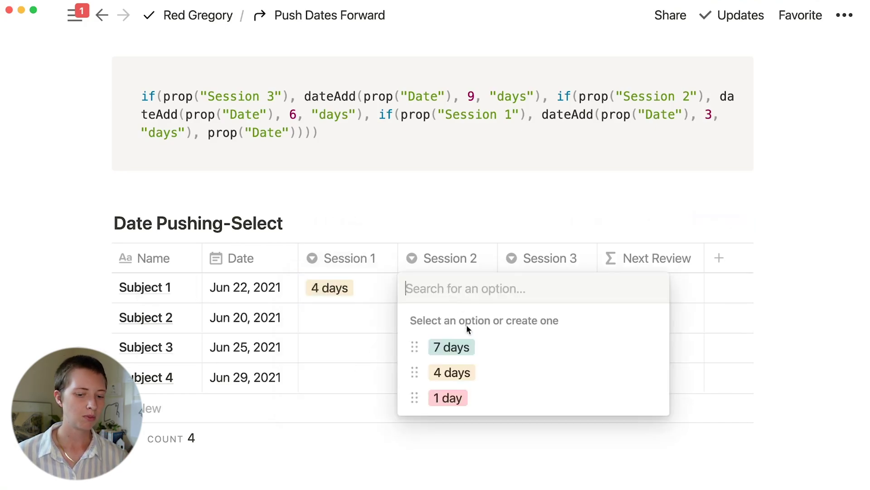
left_click(466, 347)
key("Escape")
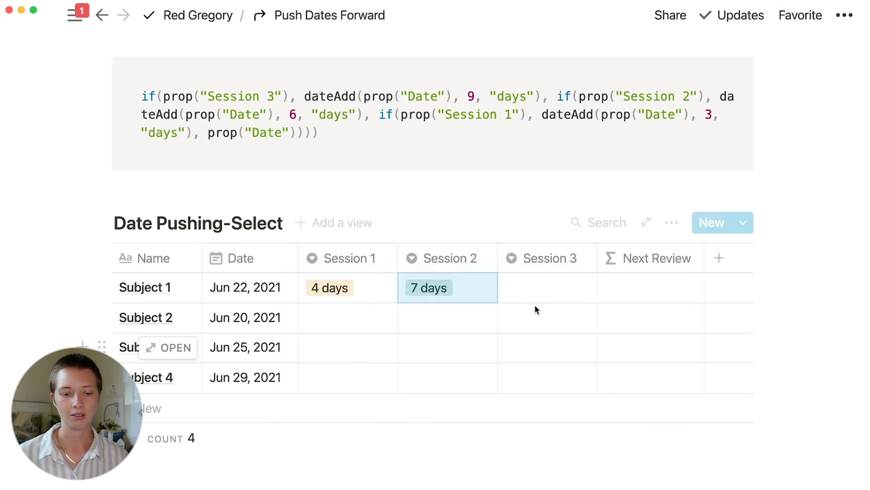
left_click(536, 286)
left_click(550, 349)
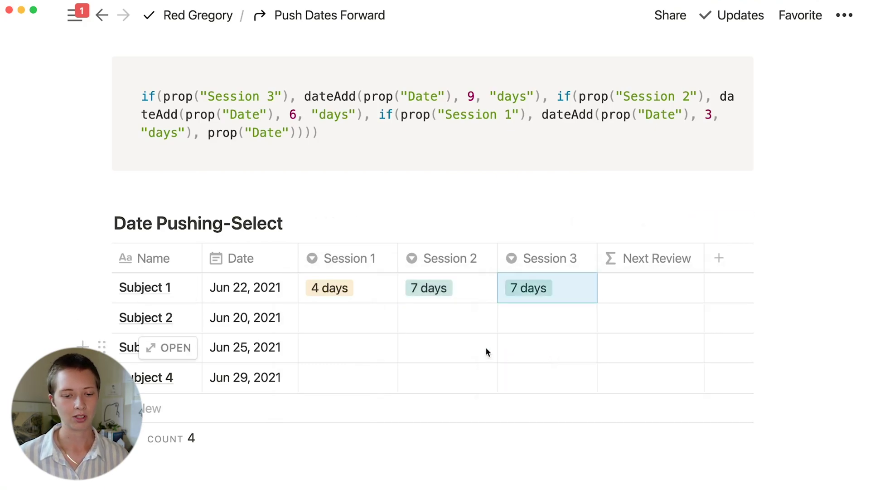
Set Subject 2's Sessions 1–3 to 1 day, 4 days and 7 days
left_click(342, 320)
left_click(354, 426)
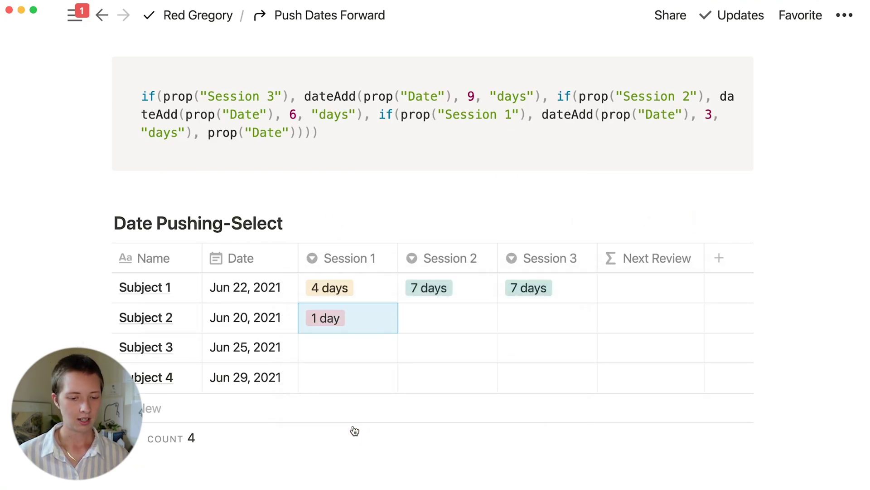
left_click(416, 313)
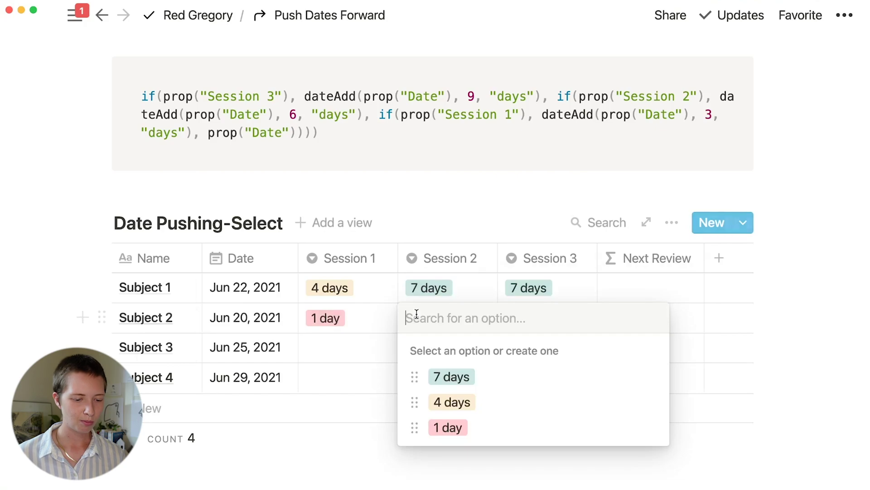
left_click(457, 405)
left_click(514, 315)
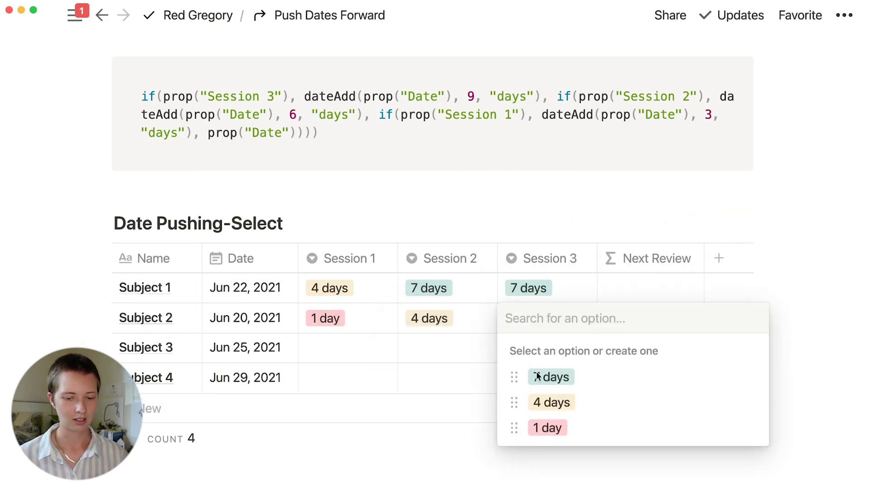
left_click(537, 376)
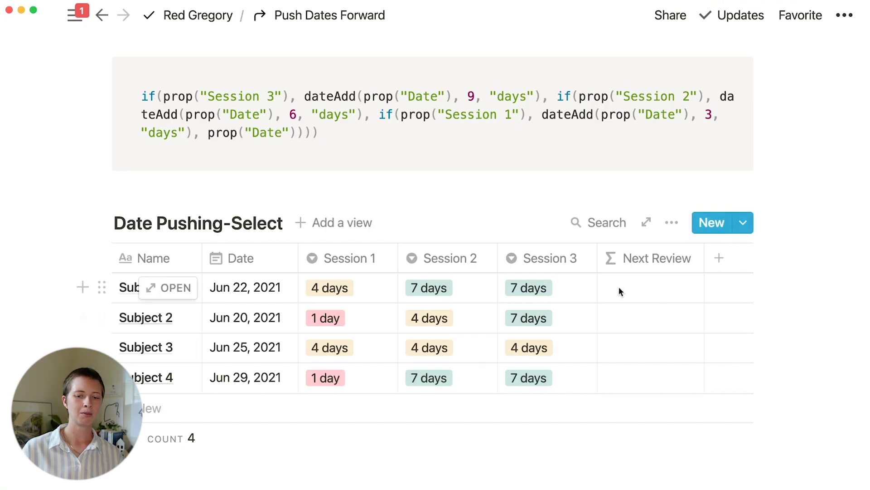
left_click(619, 290)
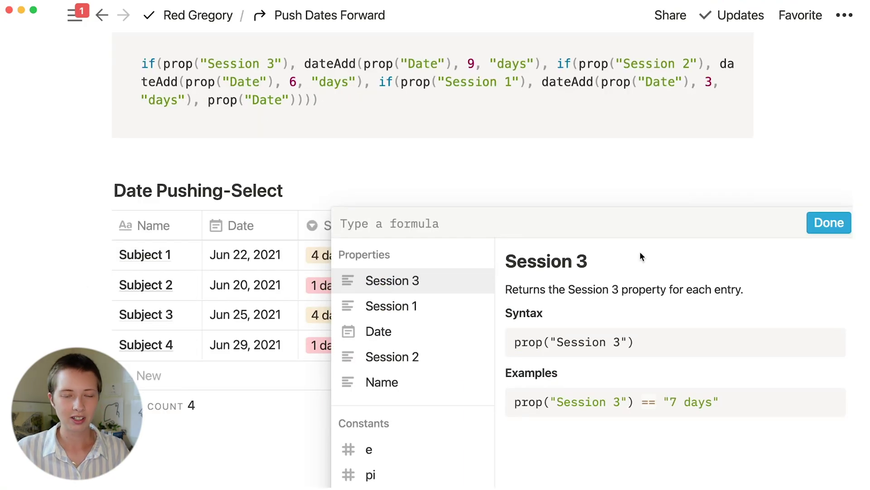
Enter dateAdd(prop("Date"), 3, "days") as the Next Review formula and apply it
type("daetAd")
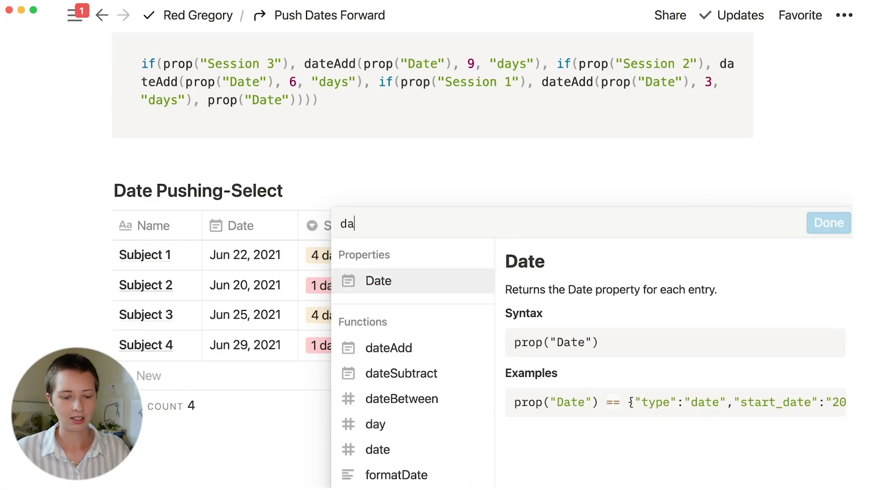
key("BackSpace")
key("BackSpace")
key("BackSpace")
key("BackSpace")
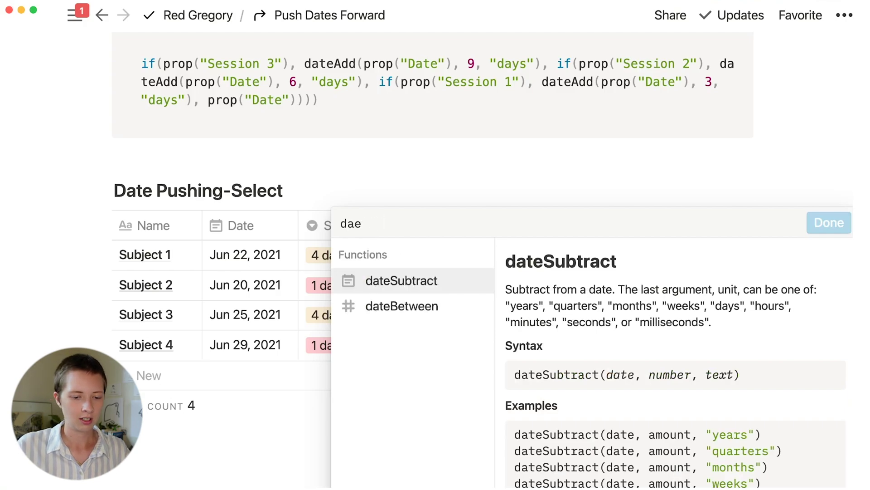
type("teAdd()")
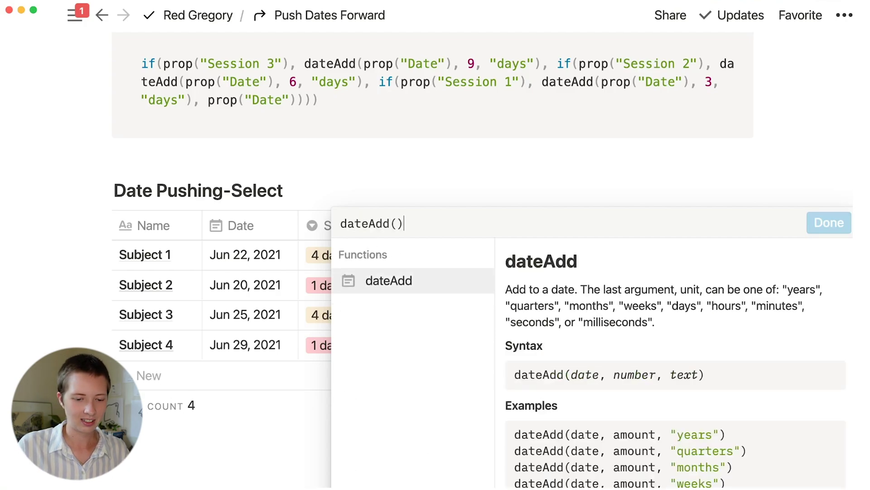
key("Left")
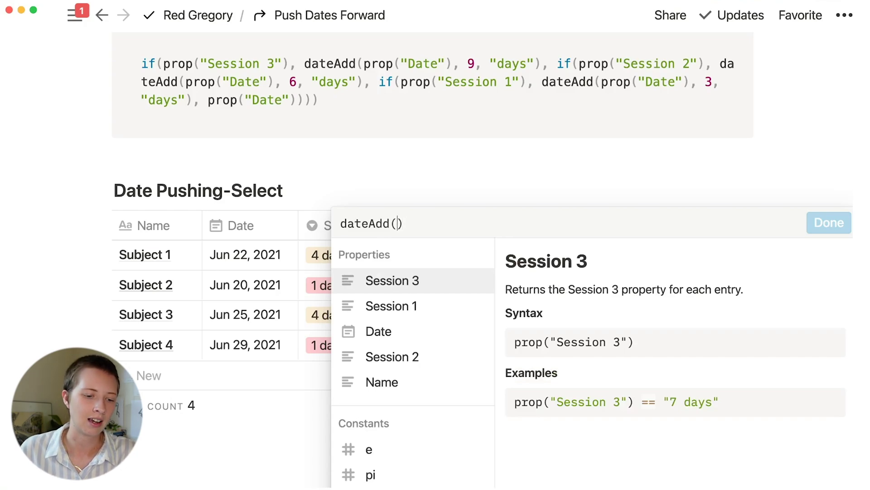
left_click(439, 334)
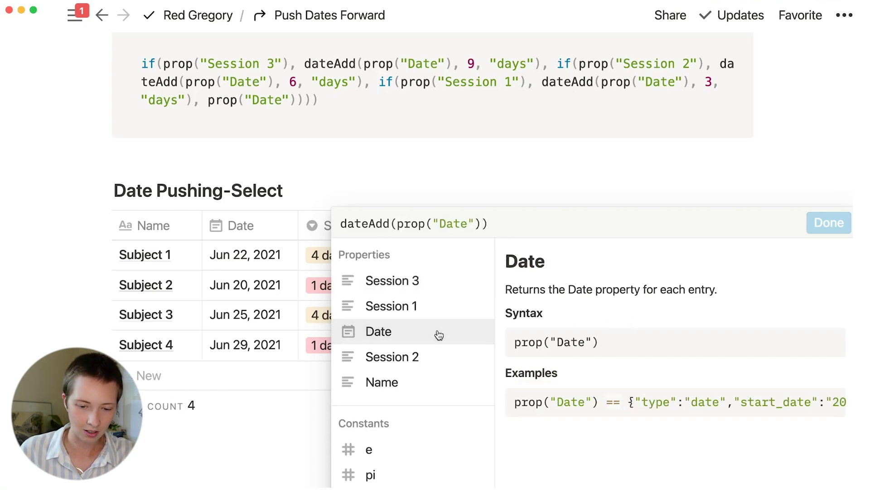
type(",")
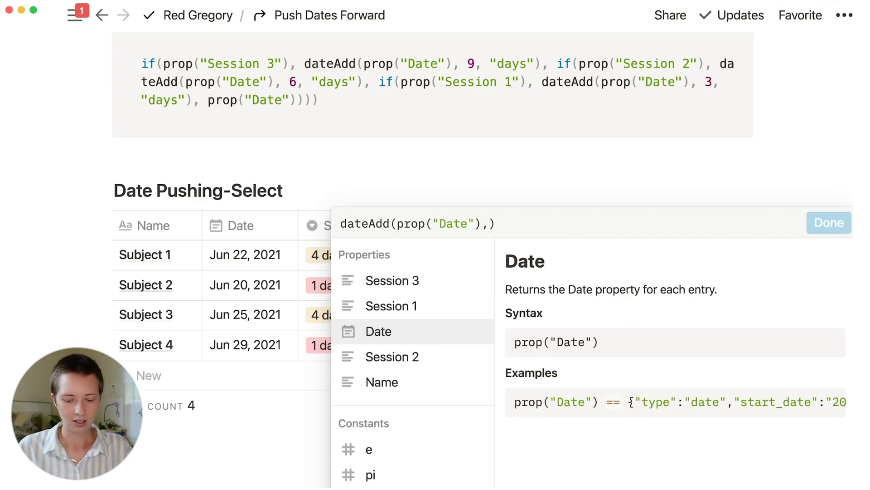
type("3")
key("BackSpace")
type("3, \"days")
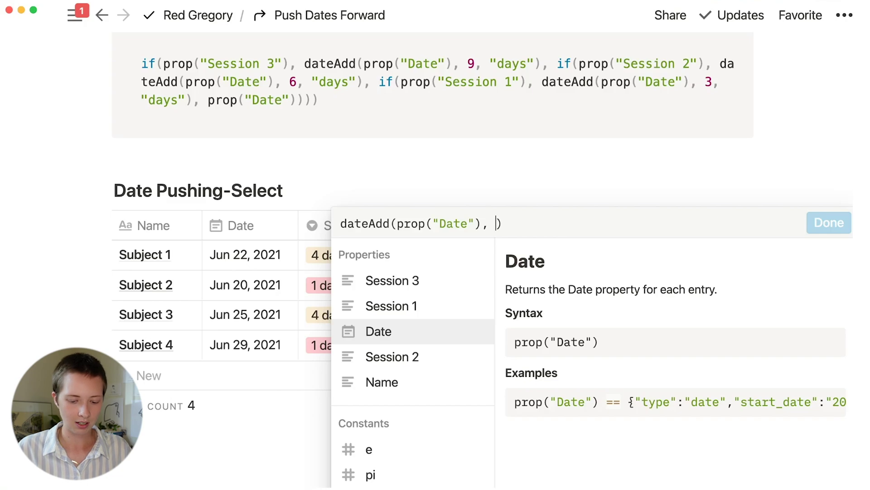
type("\"")
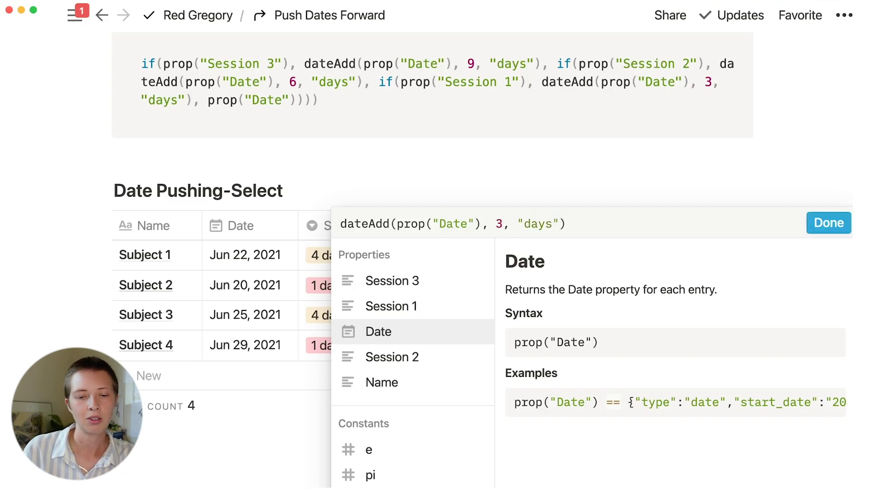
double_click(499, 224)
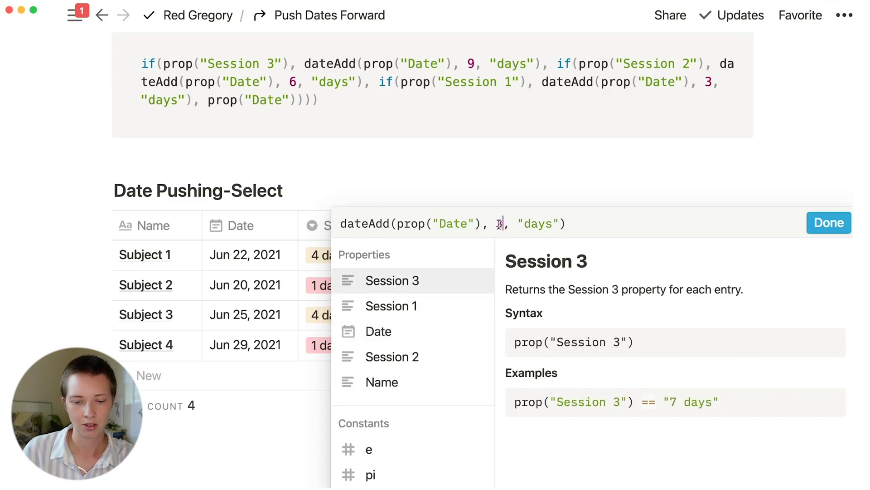
left_click(829, 222)
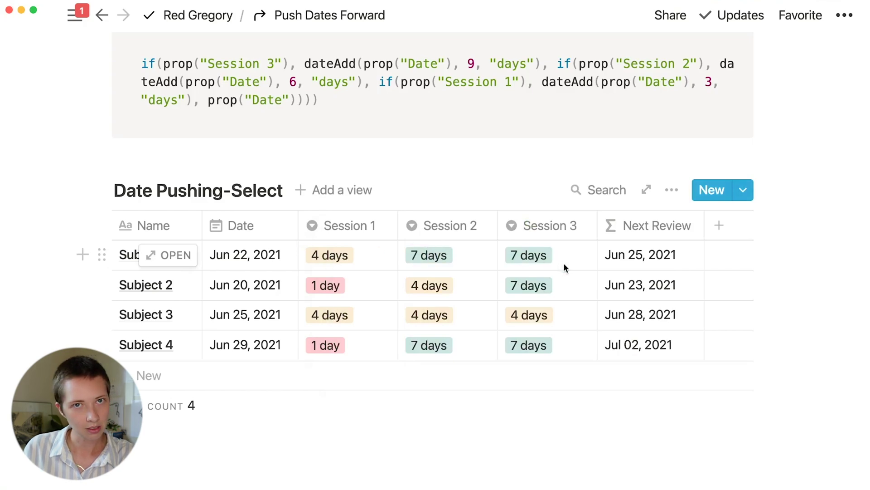
Add a 'test' column whose formula is toNumber(prop("Session 1"))
left_click(718, 226)
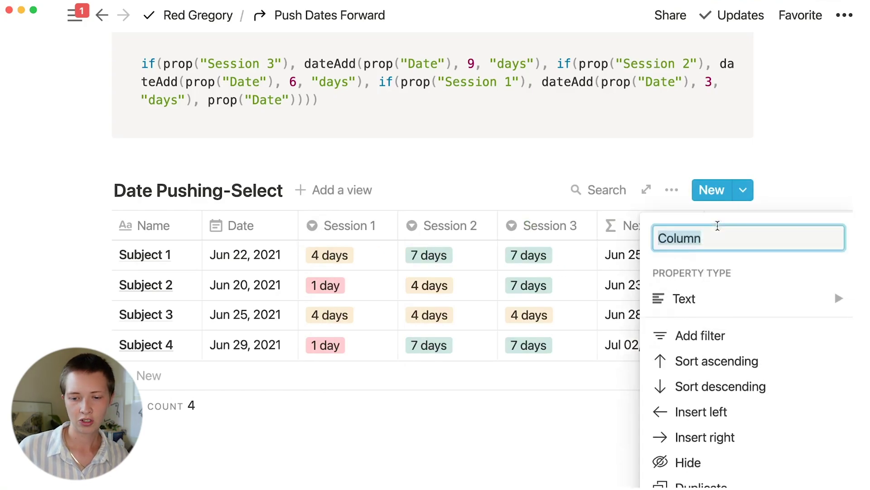
type("test")
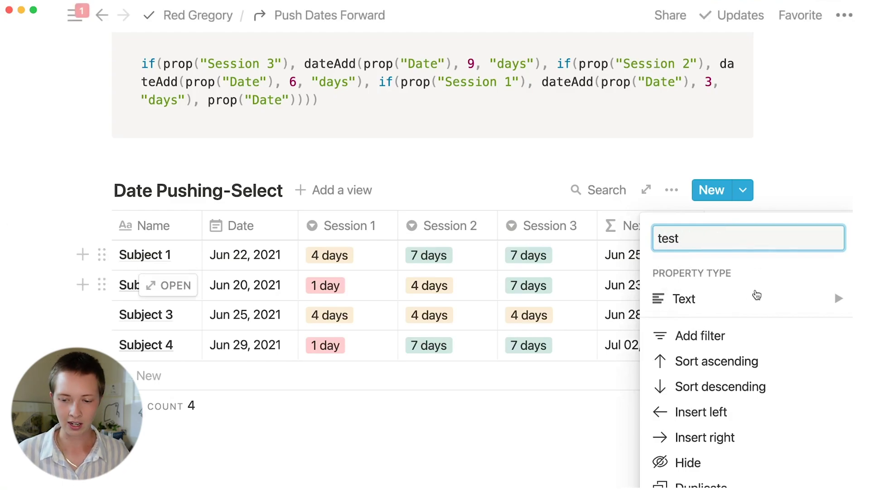
key("Return")
left_click(614, 264)
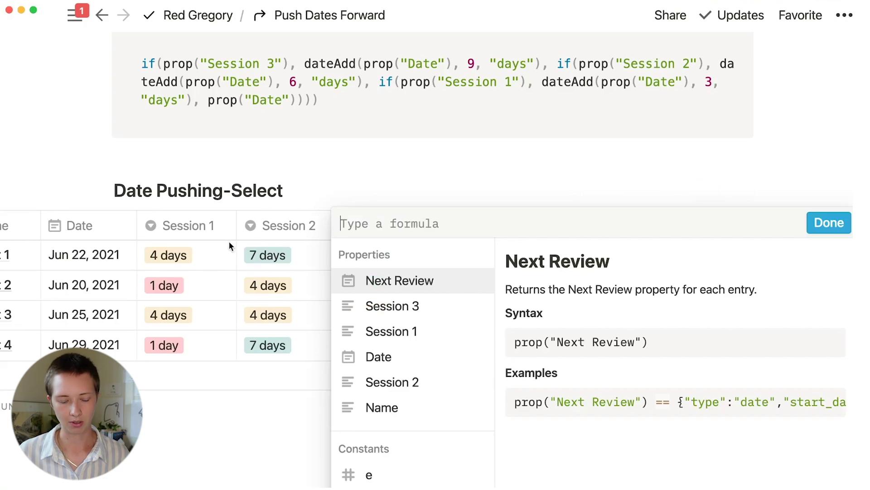
type("toNumber")
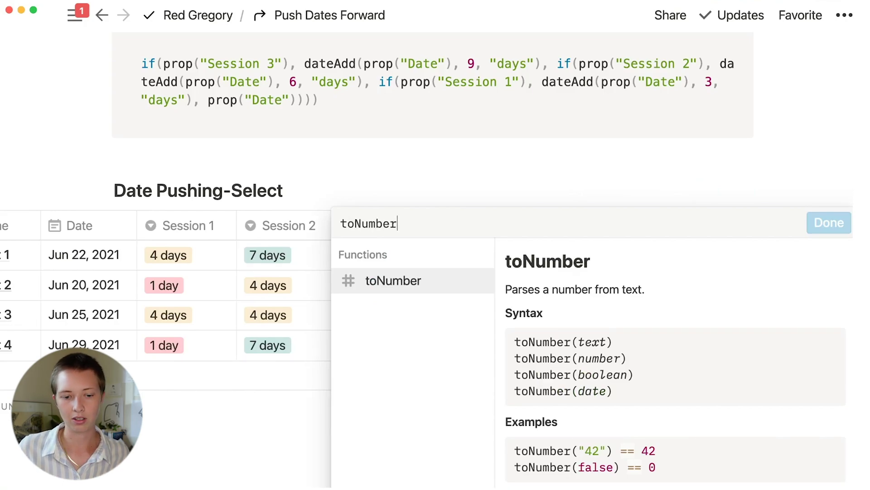
type("()")
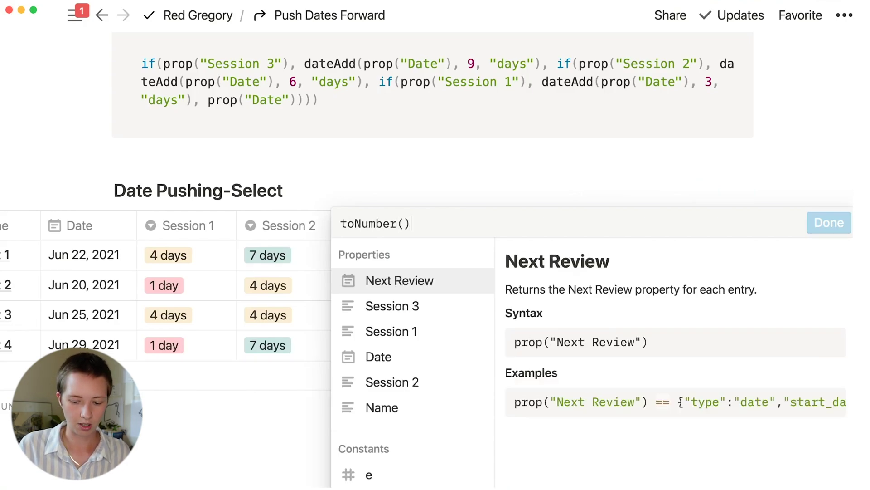
left_click(397, 337)
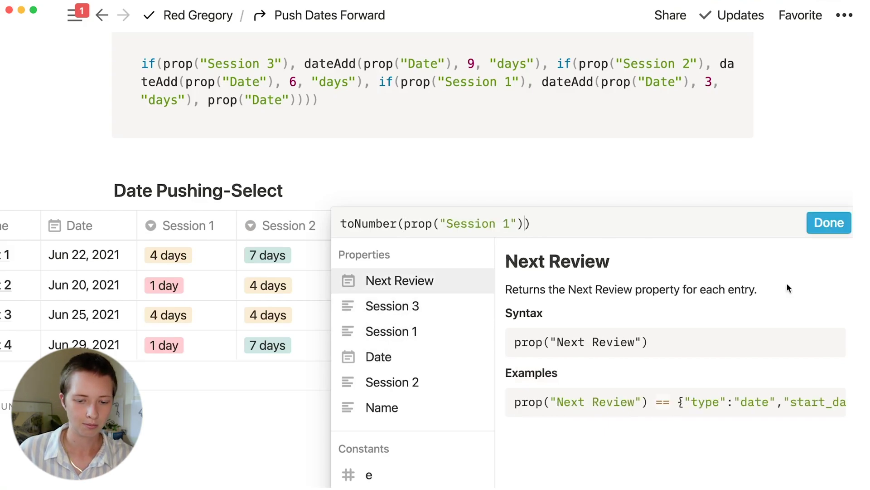
left_click(829, 223)
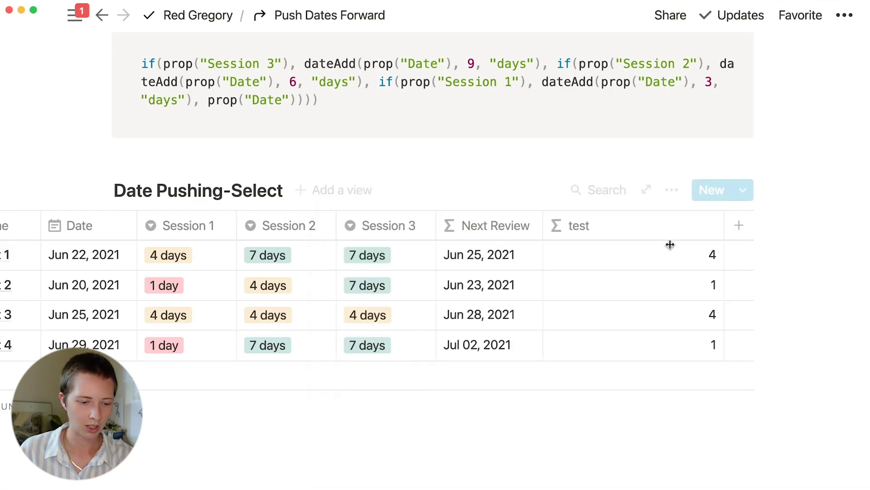
Extend the test formula with a second toNumber term for Session 2
left_click(654, 254)
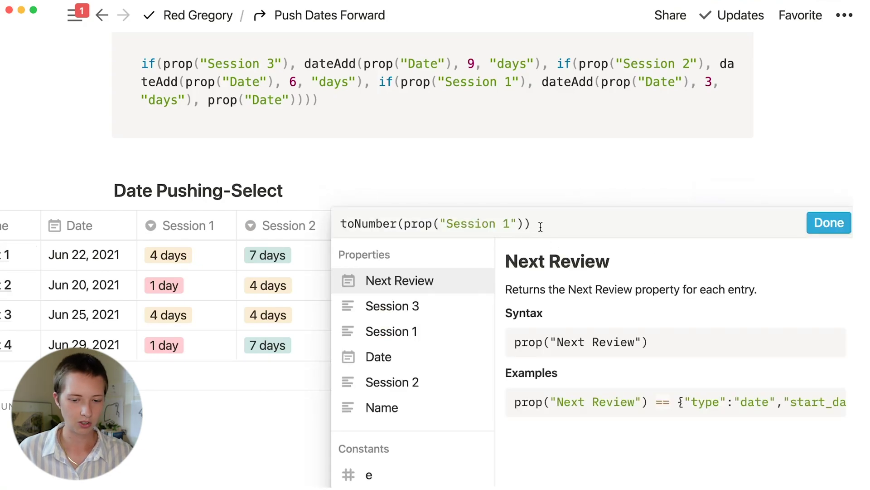
left_click_drag(532, 223, 323, 224)
key("super+c")
key("Right")
type("+ v")
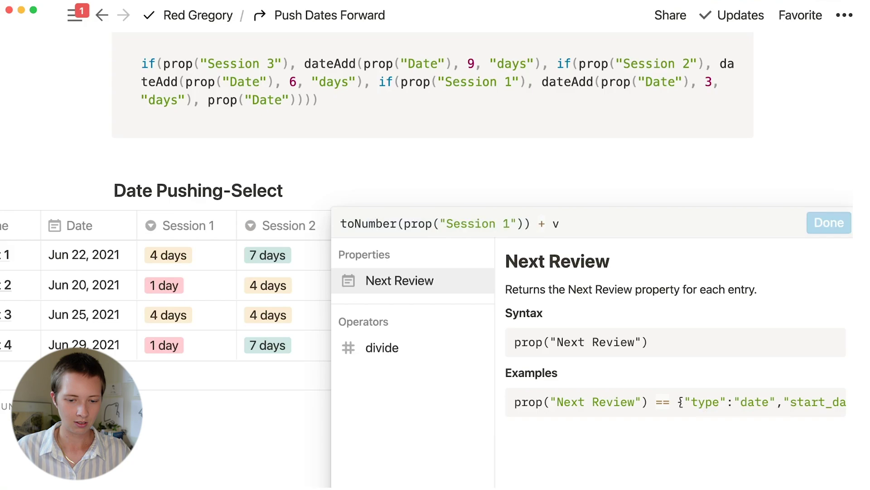
key("BackSpace")
key("super+v")
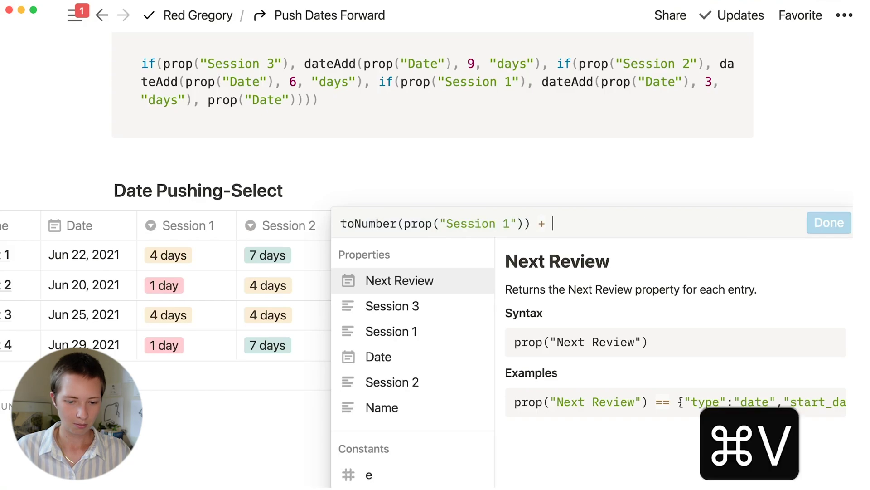
key("Left")
key("Left")
key("BackSpace")
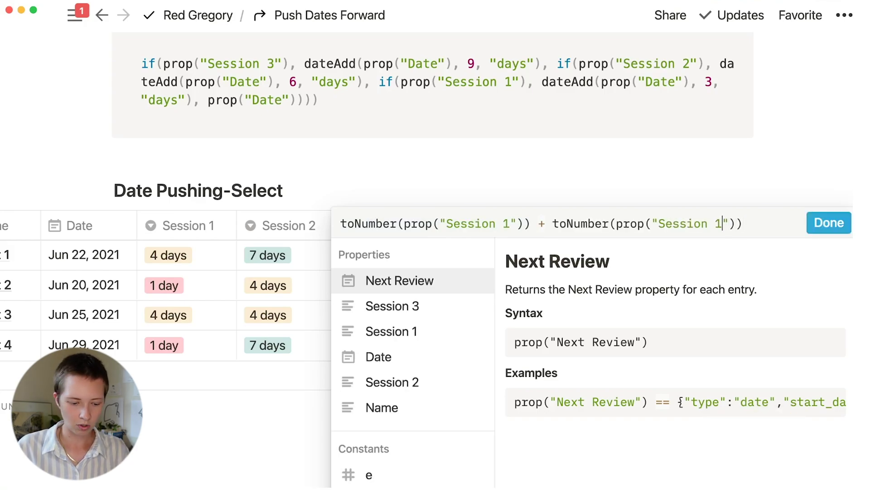
type("2")
key("super+z")
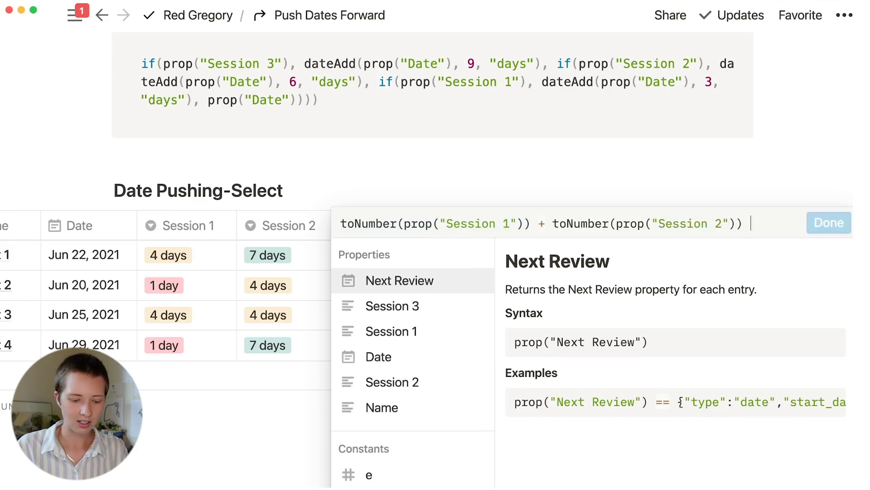
Add the Session 3 term, wrap the sum in parentheses, and copy the whole formula
type("+")
key("super+v")
key("Left")
key("Left")
key("Left")
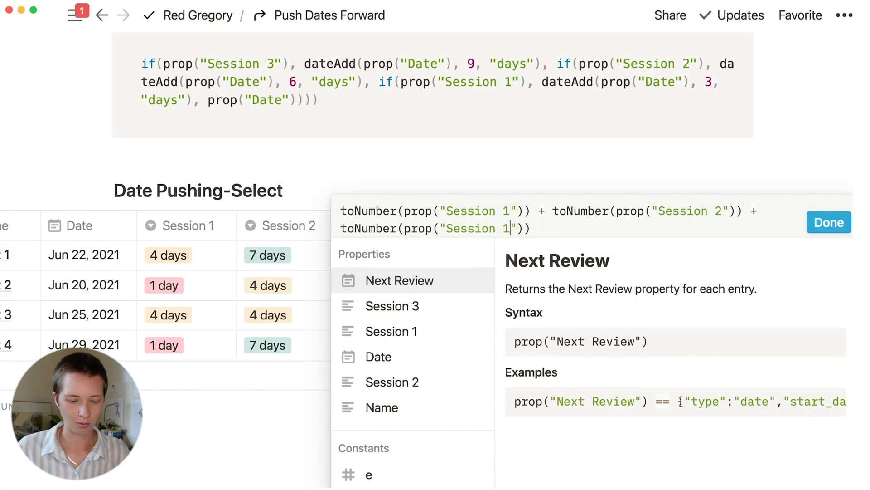
key("BackSpace")
type("3")
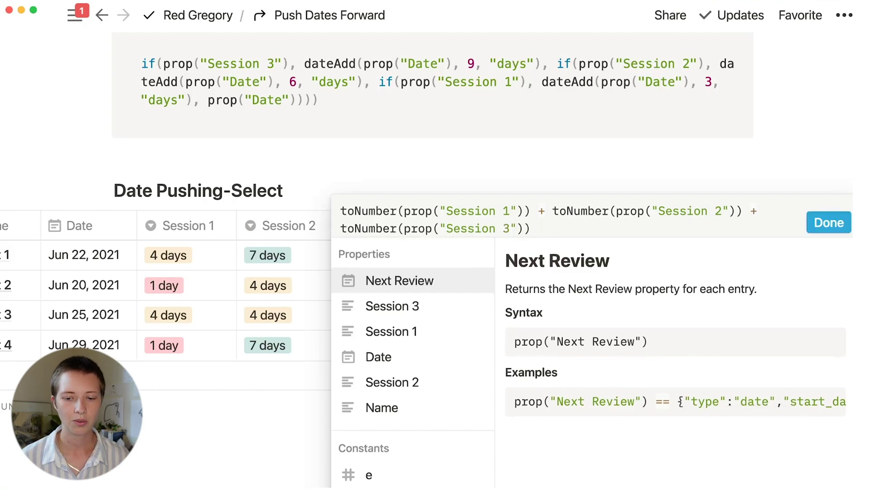
scroll(182, 295, "left", 3)
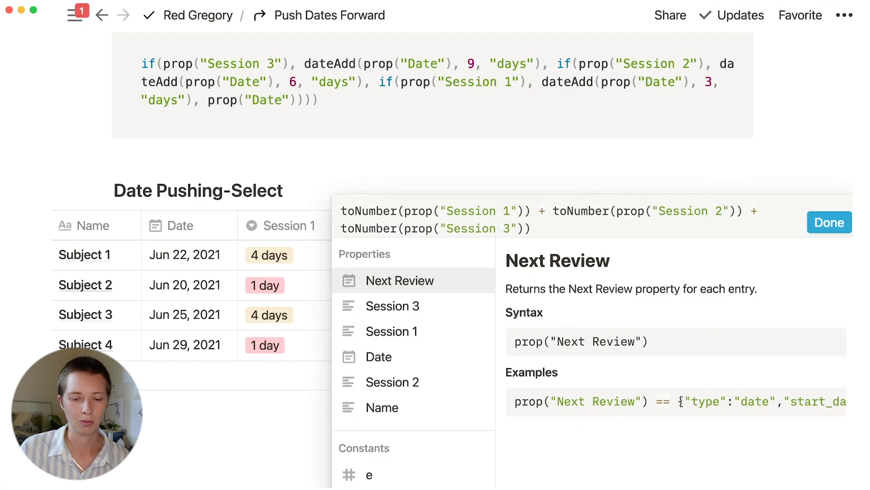
type(")")
left_click(341, 211)
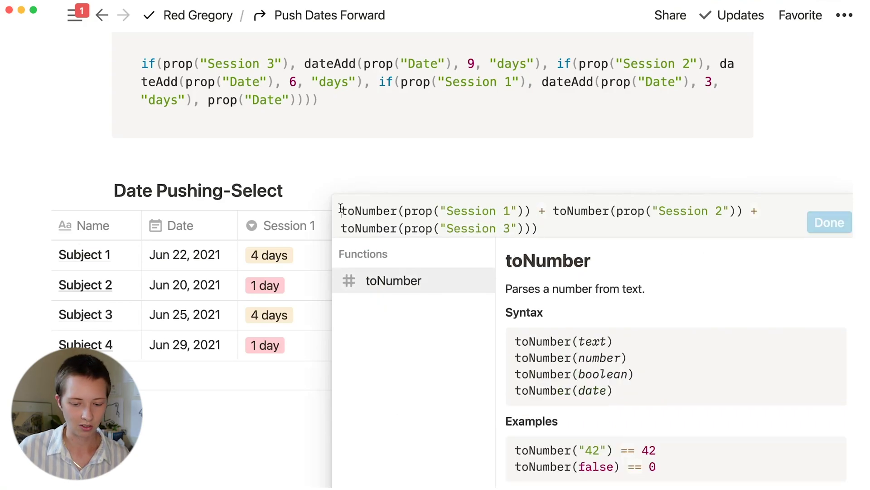
type("(")
key("super+Down")
key("shift+Left")
key("shift+Left")
key("shift+Left")
key("shift+Left")
key("shift+Left")
key("shift+Left")
key("shift+Left")
key("shift+Left")
key("shift+Left")
key("shift+Left")
key("shift+Left")
key("shift+Left")
key("shift+Left")
key("shift+Left")
key("shift+Left")
key("shift+Left")
key("shift+Left")
key("shift+Left")
key("shift+Left")
key("shift+Left")
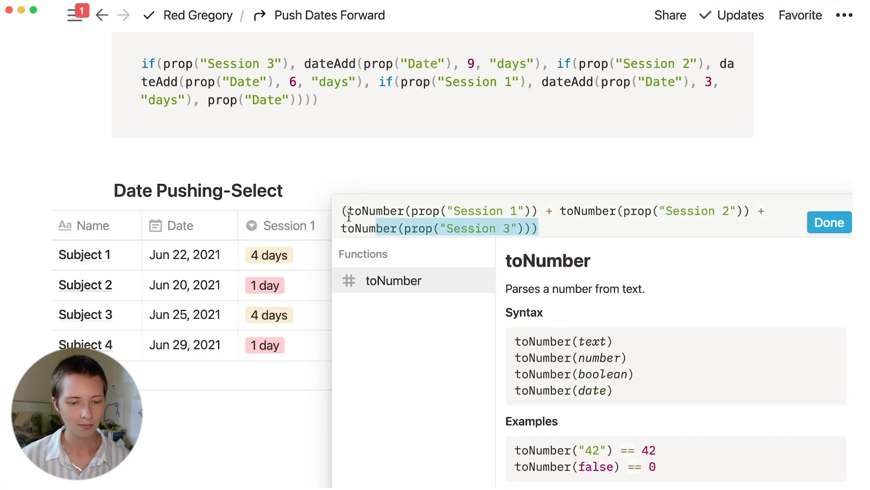
key("super+a")
key("super+c")
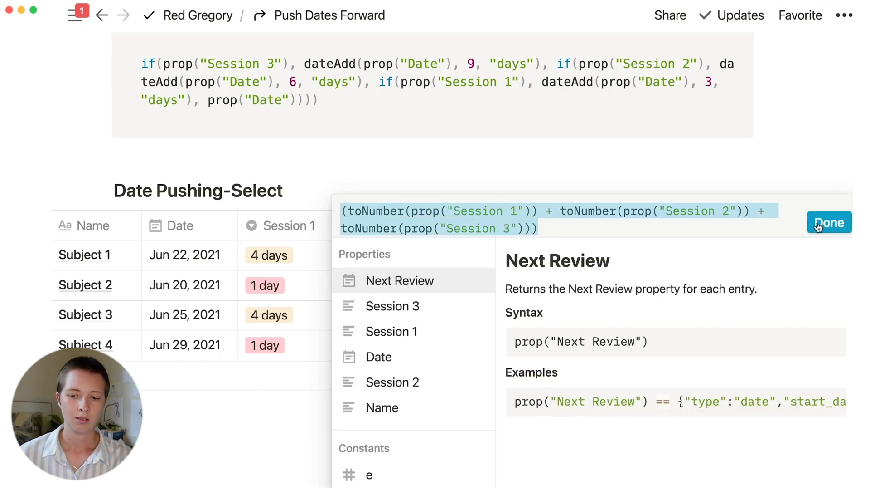
left_click(818, 226)
Replace the fixed 3 in Next Review's dateAdd with the pasted session-sum expression
left_click(575, 254)
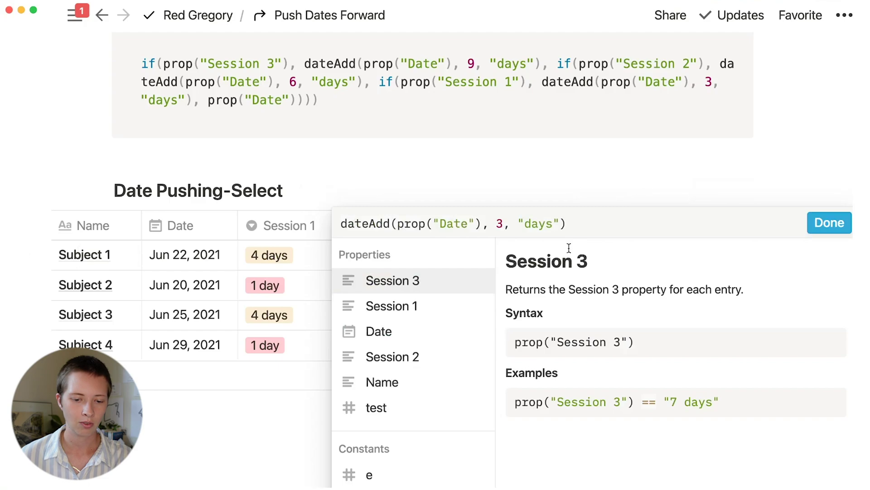
key("Left")
key("Left")
key("Left")
key("Left")
key("Left")
key("Left")
key("Left")
key("Left")
key("Left")
key("shift+Left")
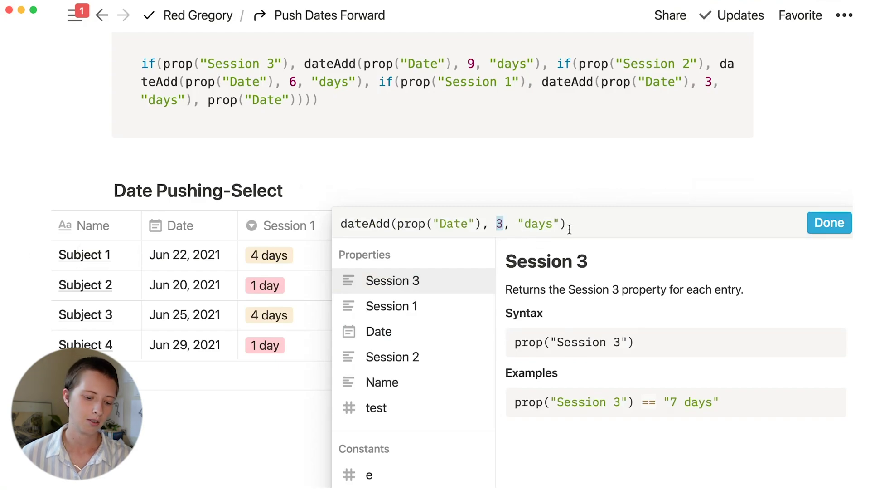
key("super+v")
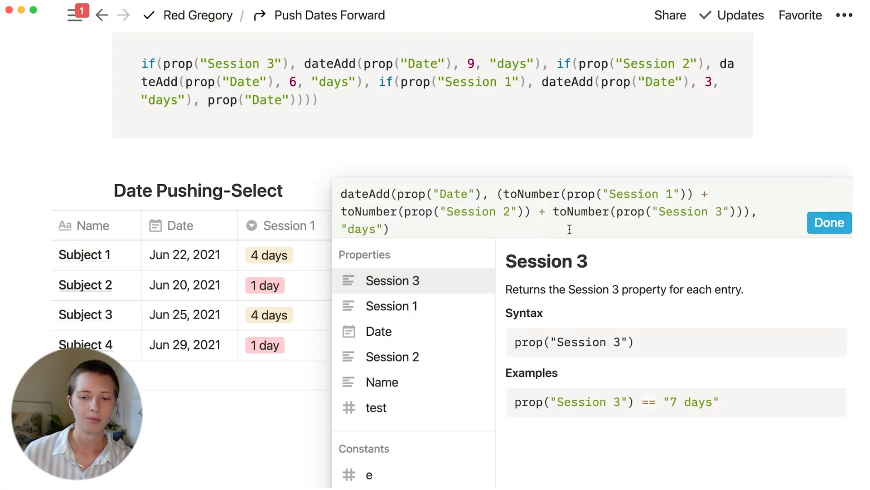
left_click(830, 223)
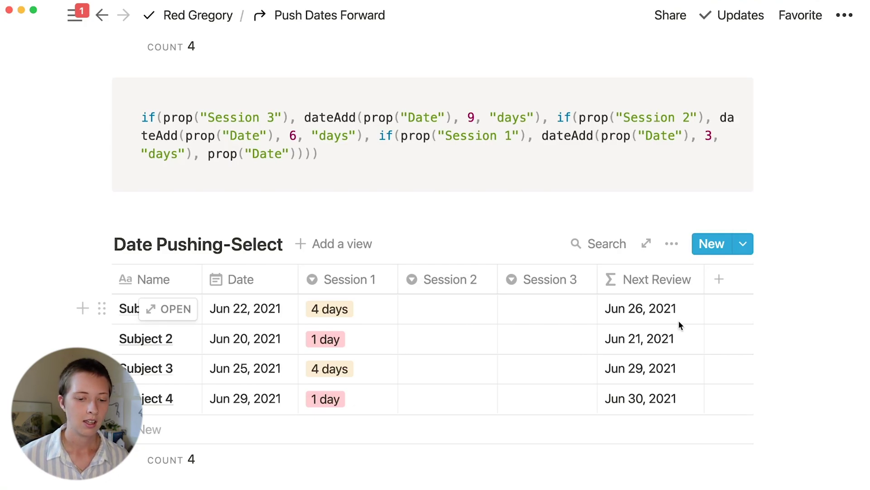
Set Subject 1's Session 2 and Session 3 both to 7 days
left_click(448, 314)
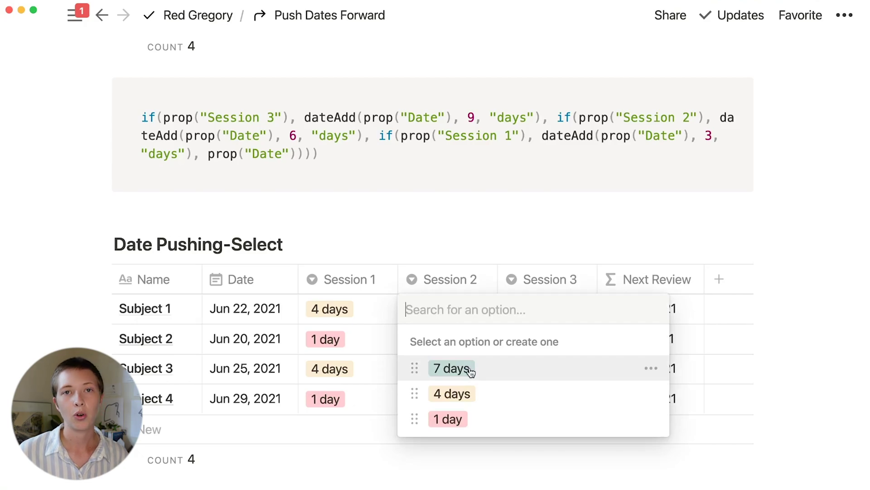
left_click(831, 336)
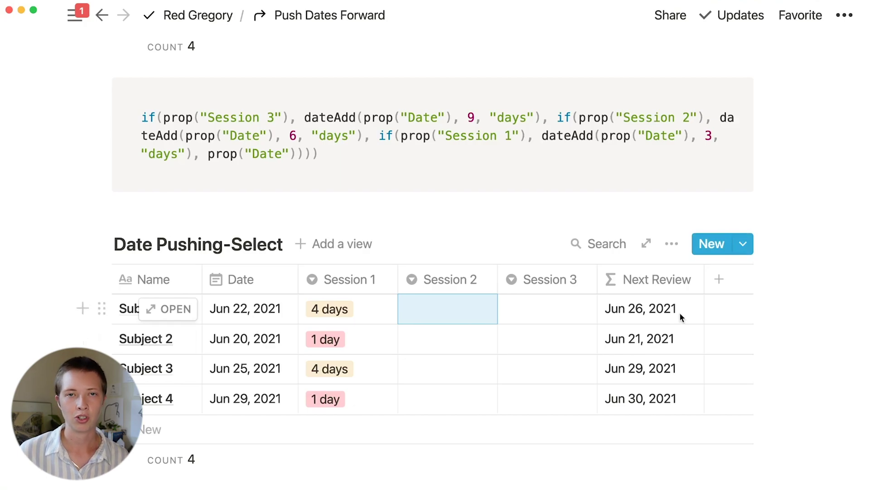
left_click(469, 307)
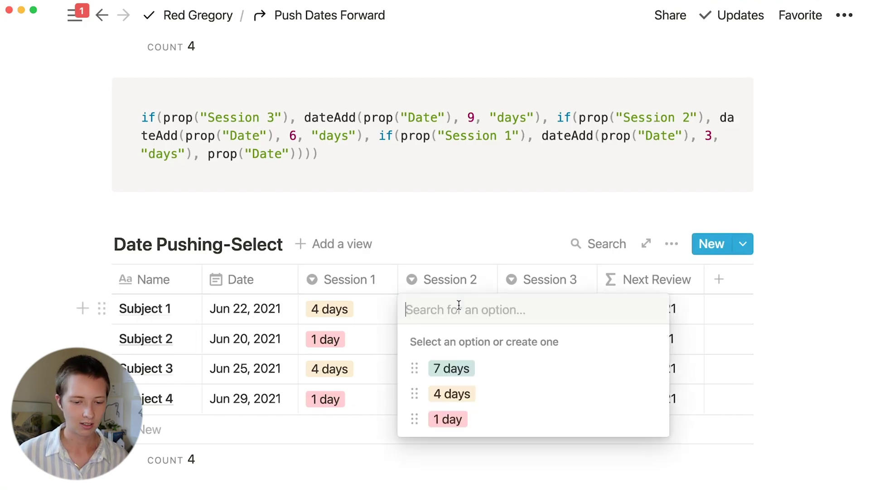
left_click(455, 367)
left_click(837, 352)
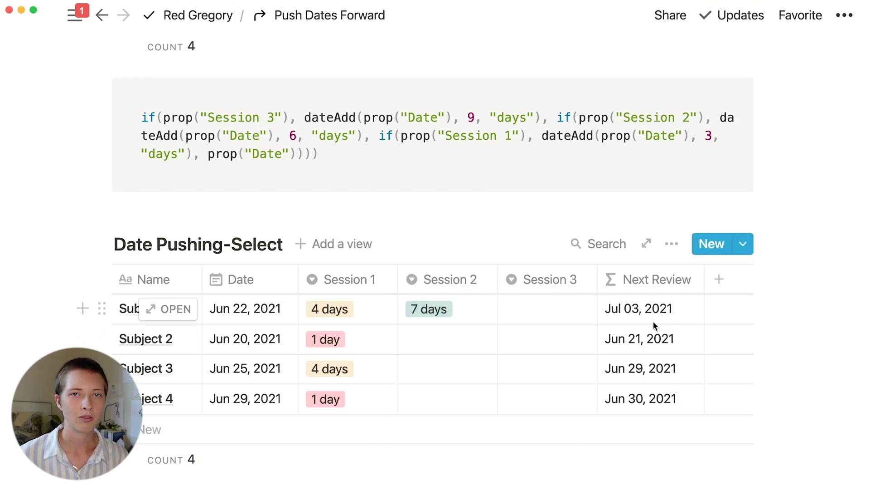
left_click(562, 311)
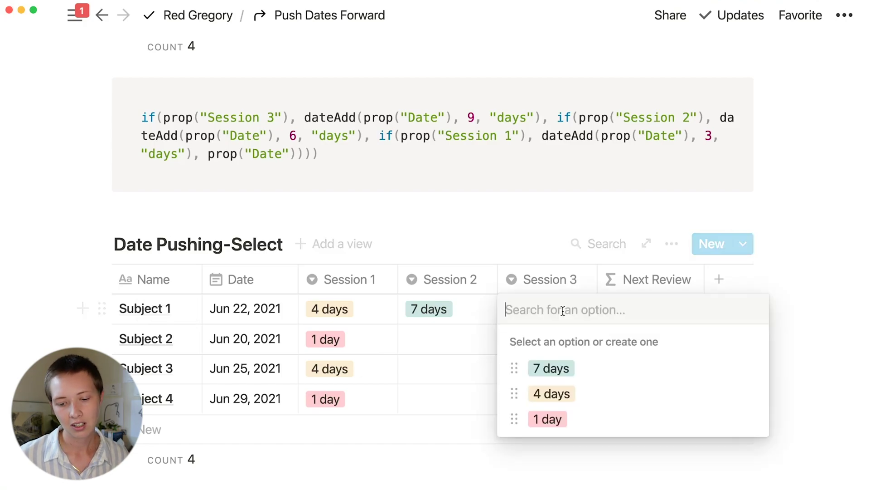
left_click(550, 366)
left_click(768, 301)
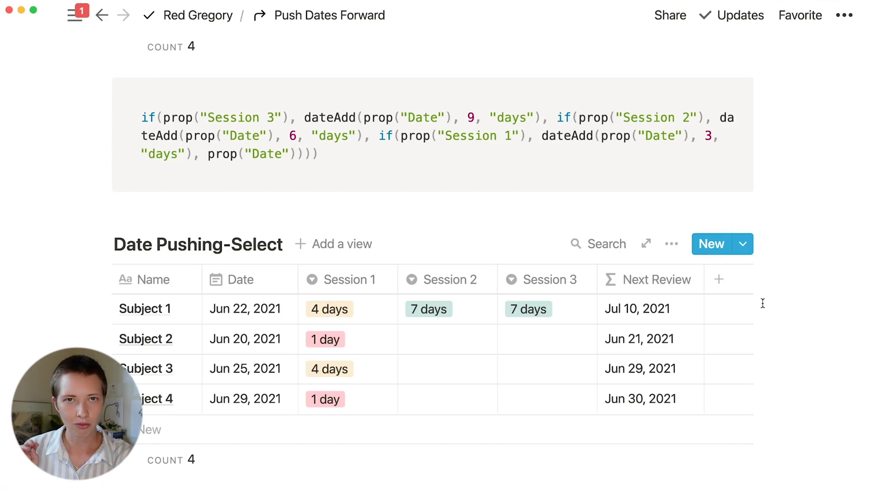
scroll(255, 414, "down", 3)
left_click(254, 414)
Paste the new Next Review formula into a /code block below the table
key("BackSpace")
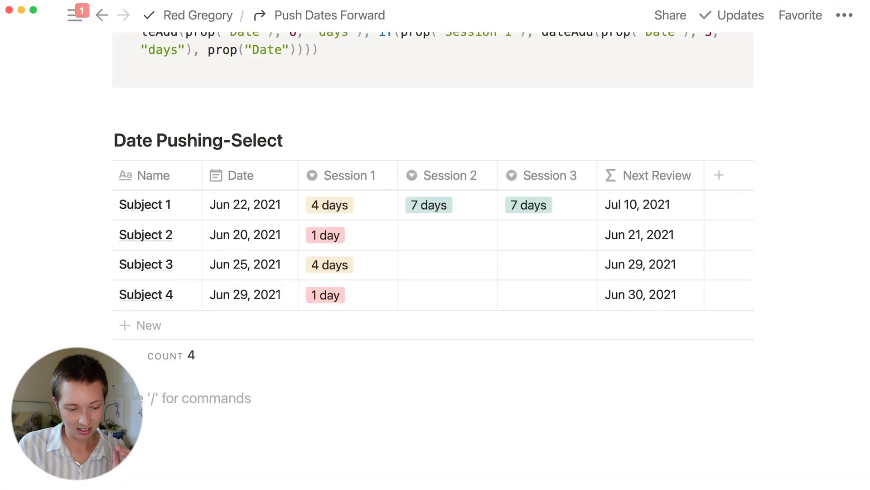
type("/code")
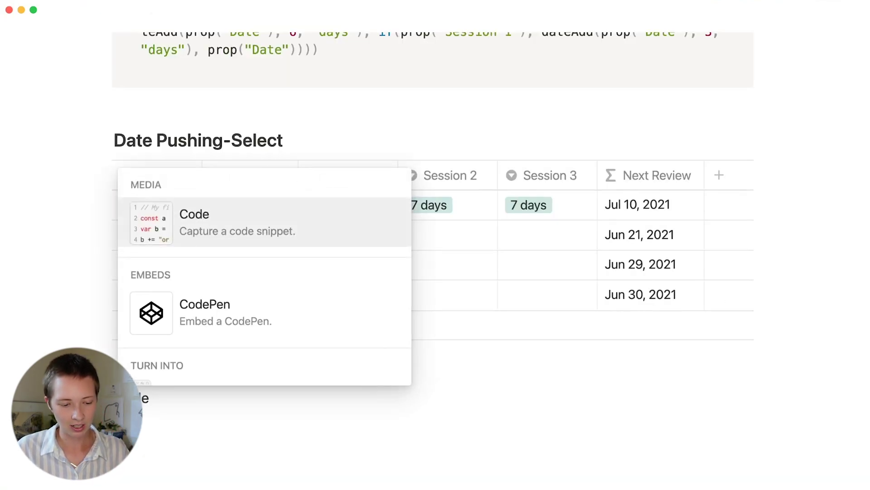
key("Return")
key("super+v")
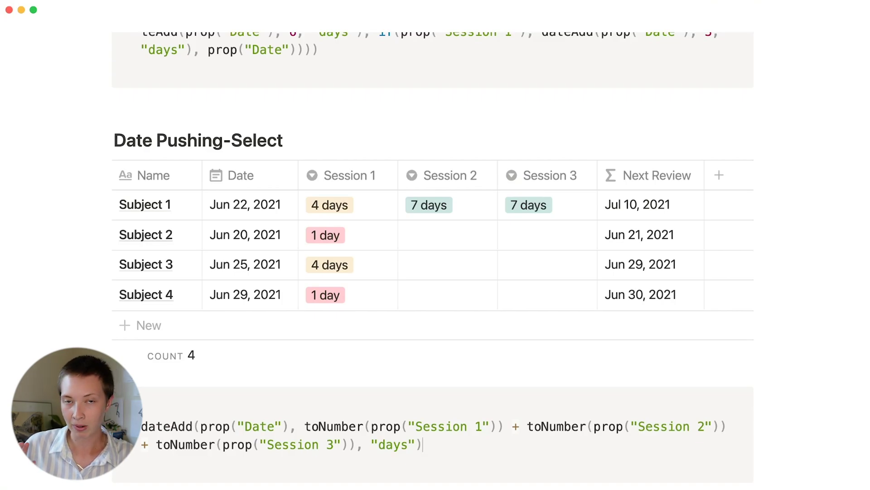
scroll(433, 272, "down", 3)
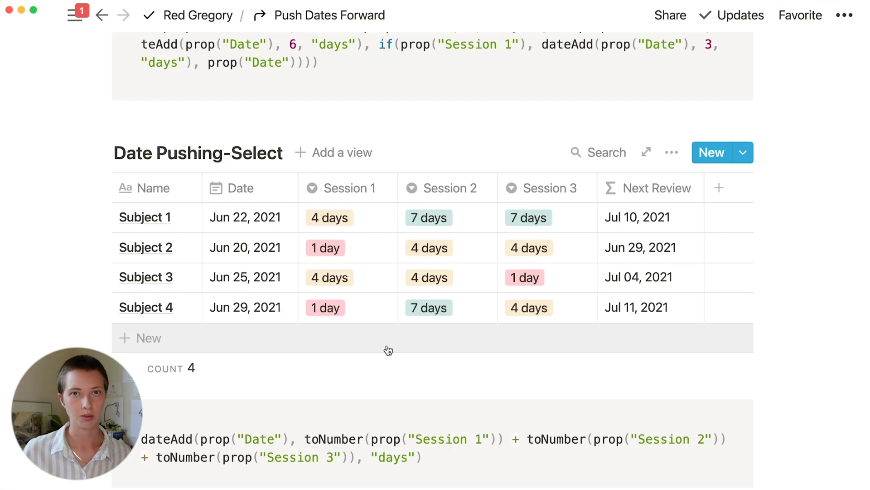
left_click(643, 189)
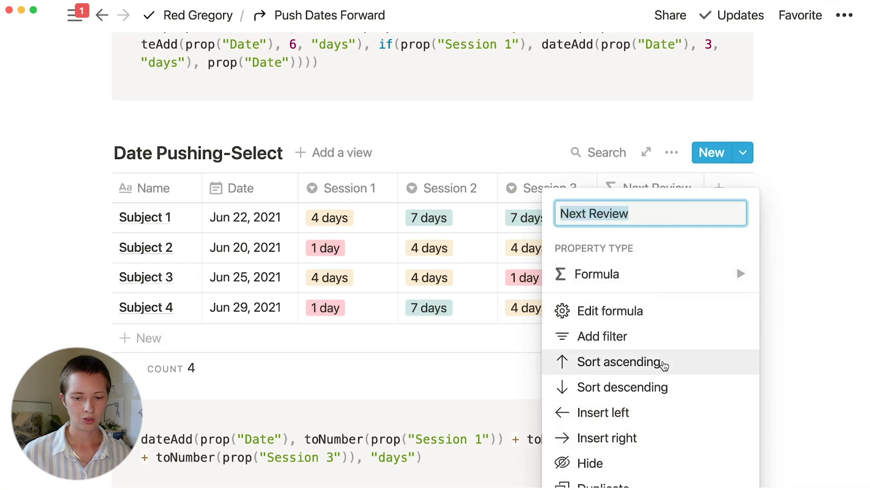
Sort rows by Next Review ascending and add a table view named 'Today'
left_click(661, 361)
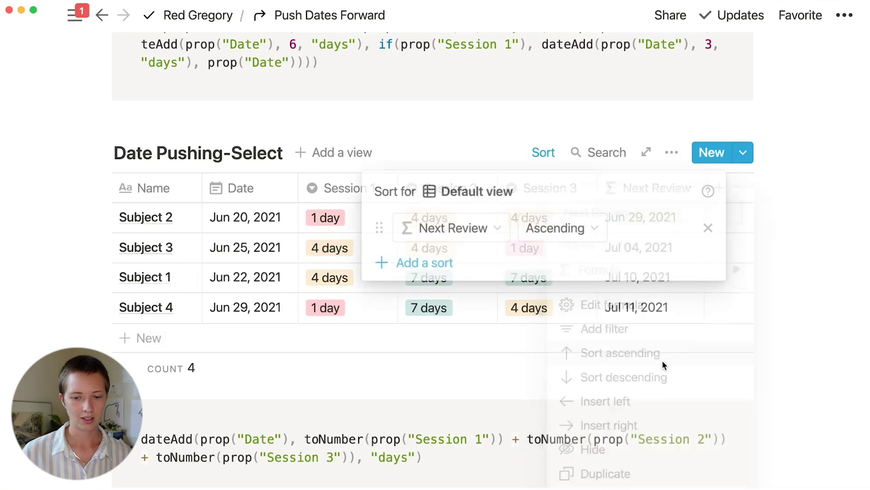
left_click(813, 308)
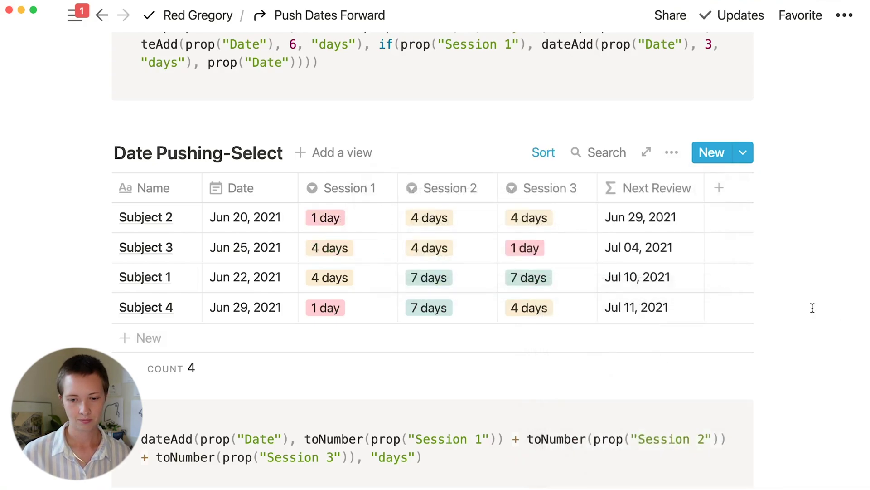
left_click(315, 154)
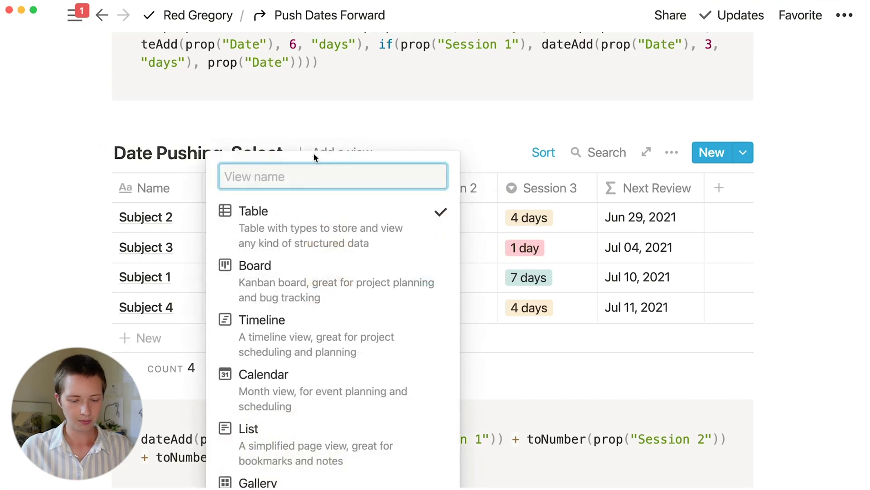
type("T")
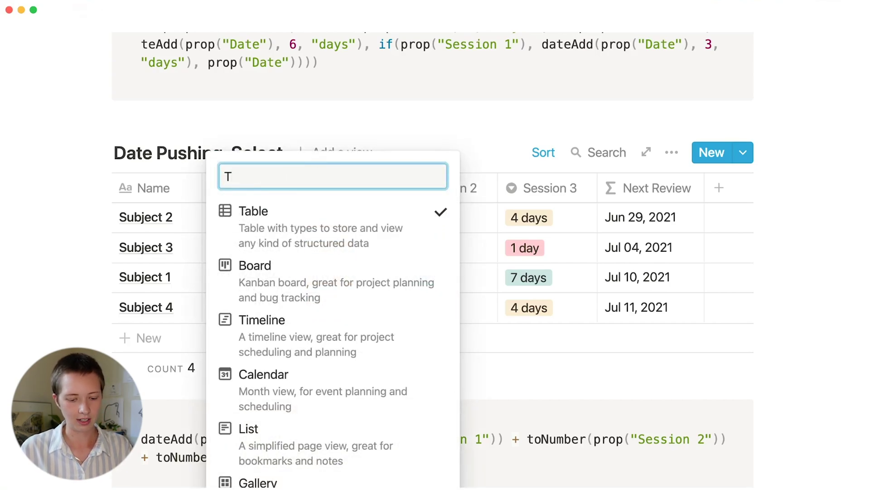
type("oday")
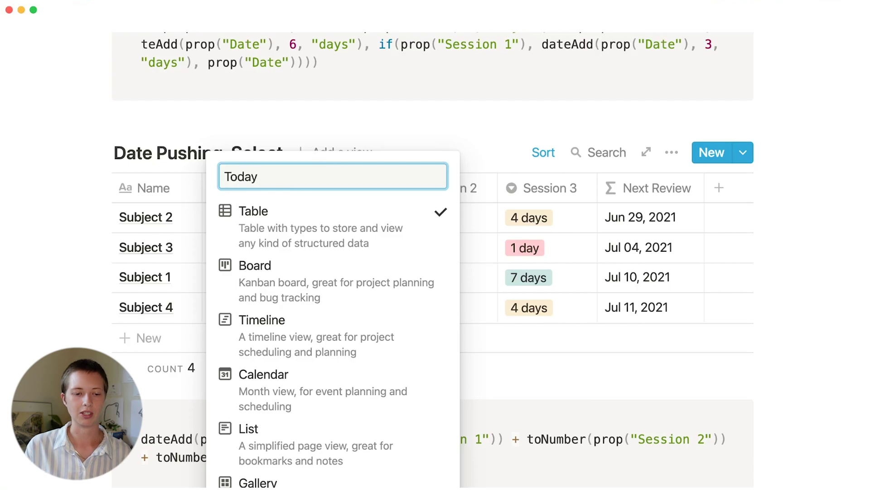
key("Return")
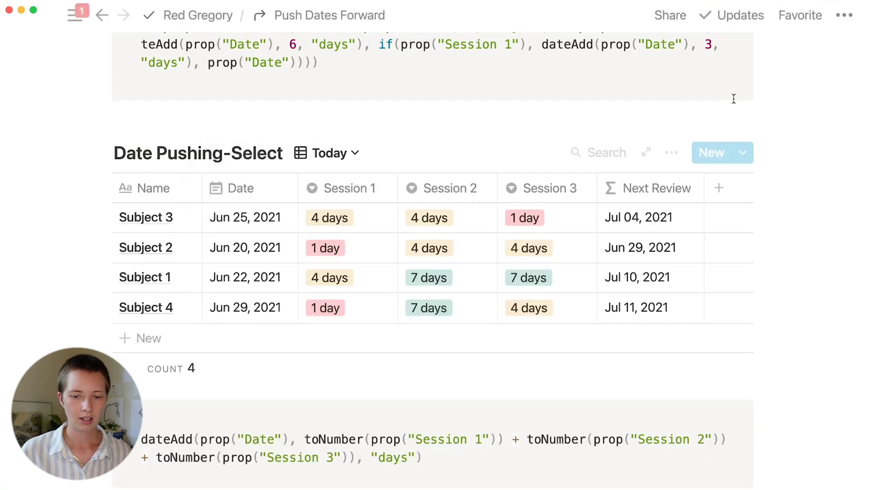
Filter the Today view to rows where Next Review is today
left_click(672, 153)
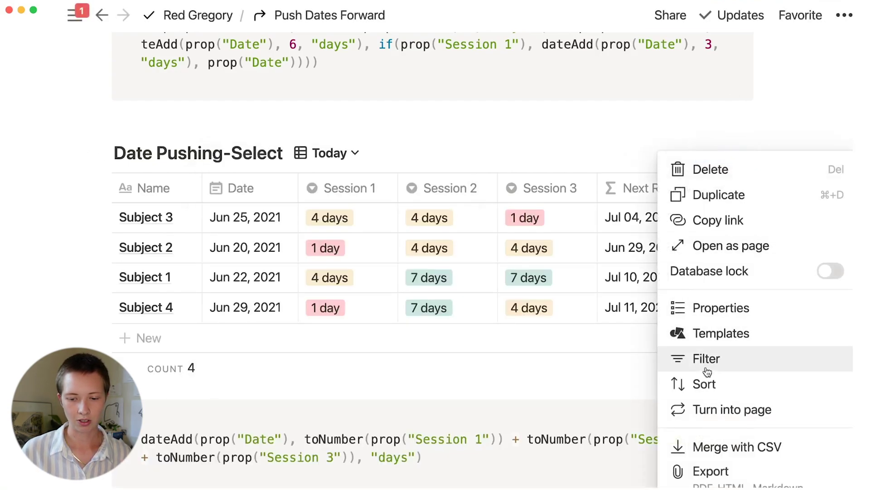
left_click(705, 368)
left_click(357, 312)
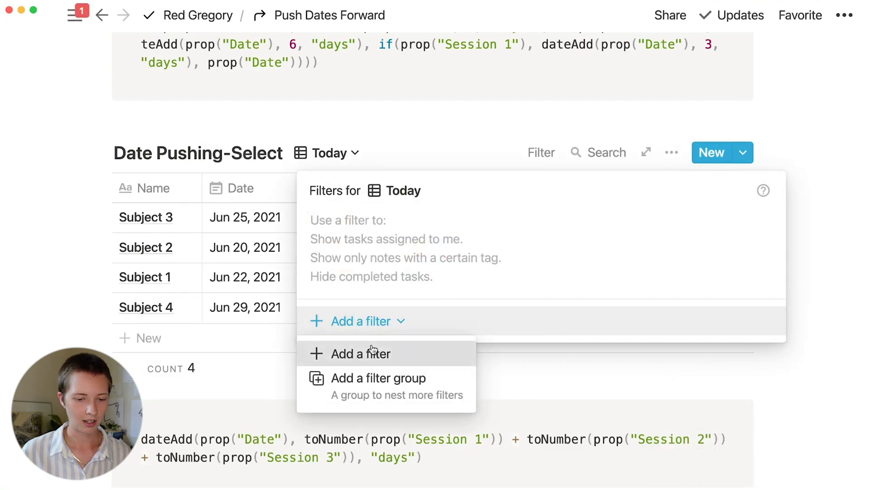
left_click(359, 353)
left_click(424, 228)
left_click(408, 355)
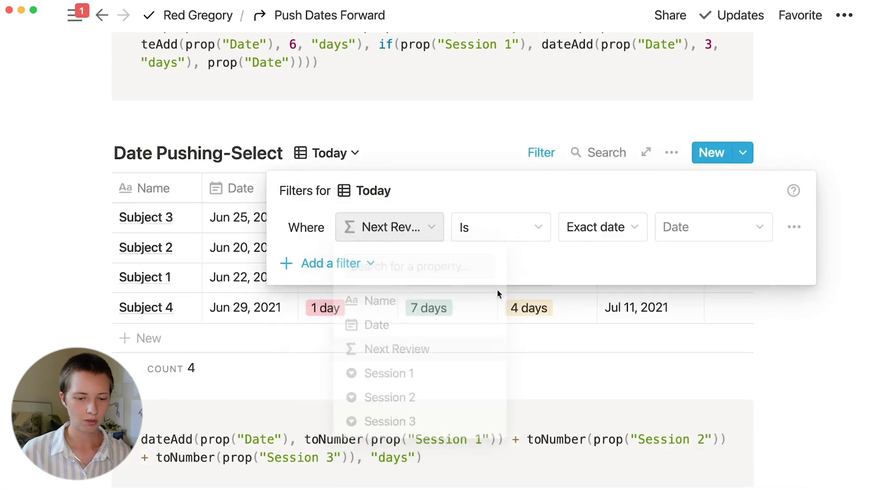
left_click(599, 240)
left_click(603, 259)
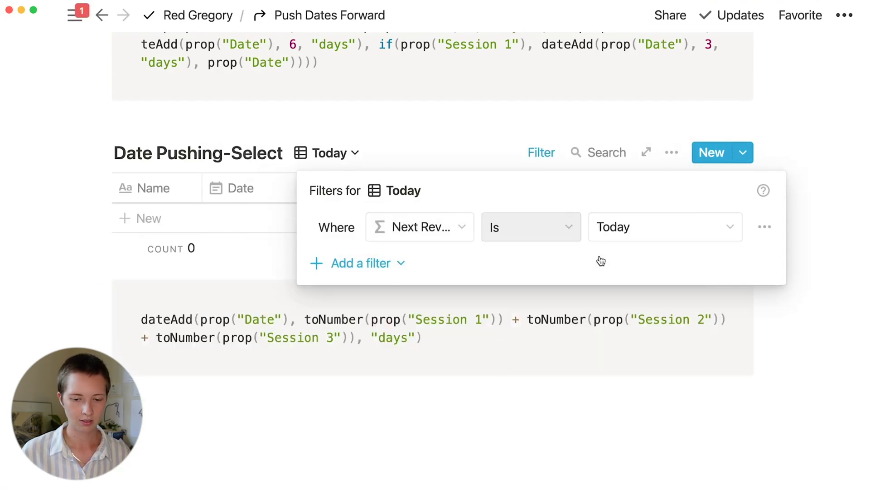
left_click(243, 274)
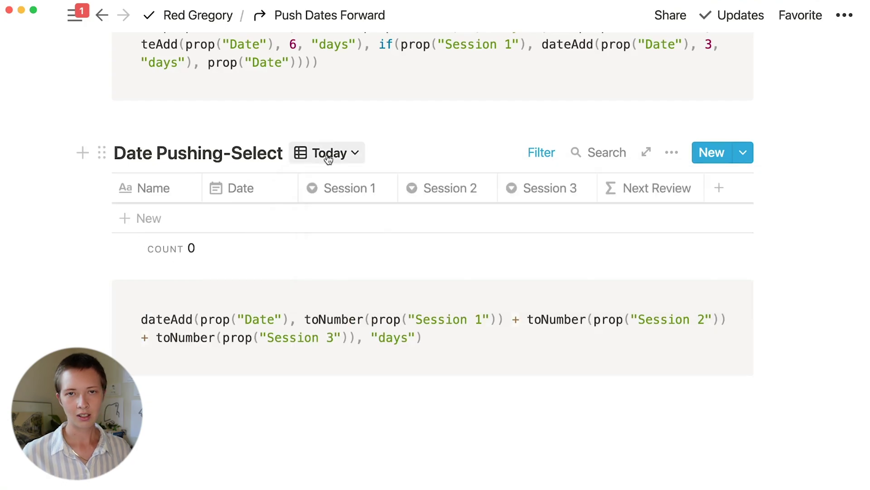
In the Default view move Subject 2's Date to Jun 18, then recheck the Today view's filter
left_click(351, 159)
left_click(312, 220)
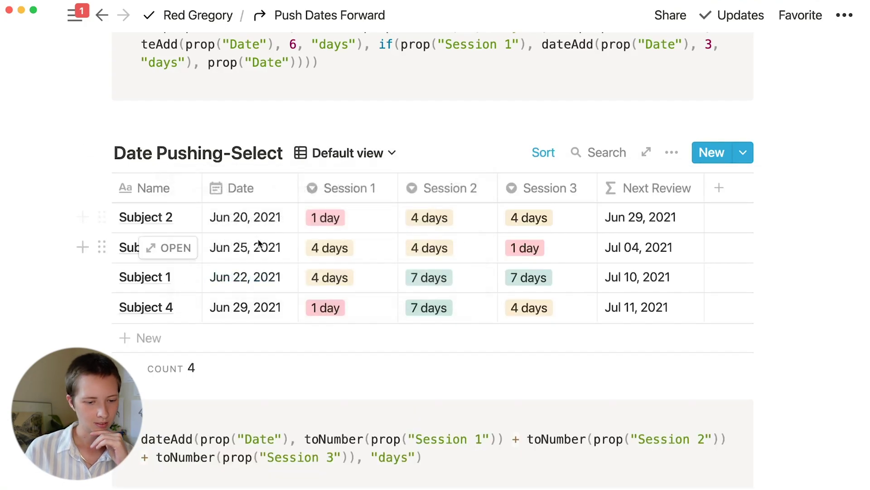
left_click(258, 222)
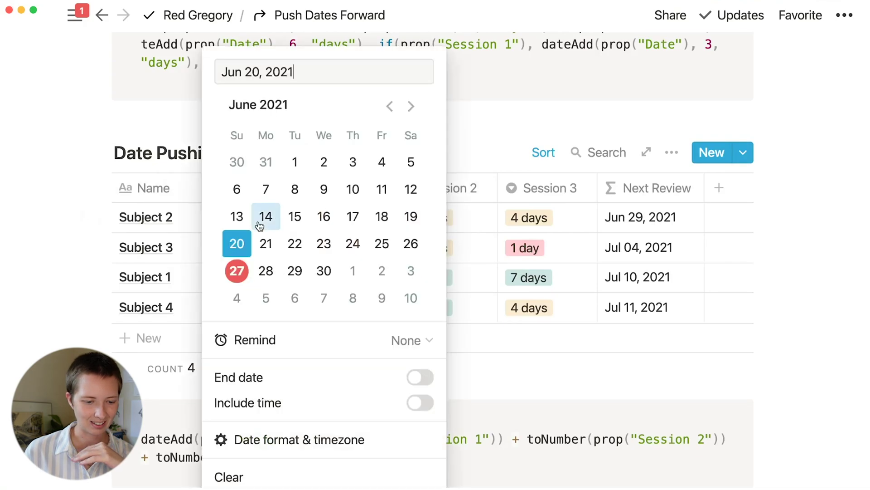
key("Left")
key("Left")
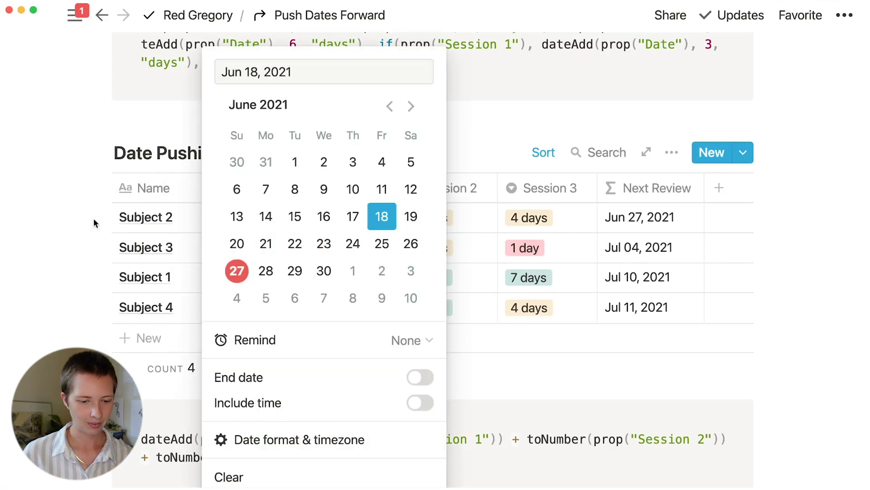
left_click(72, 217)
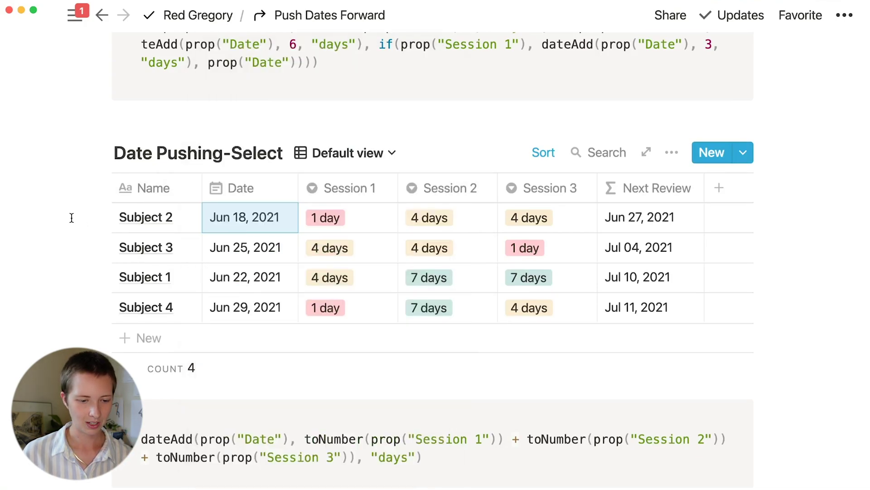
left_click(330, 155)
left_click(284, 246)
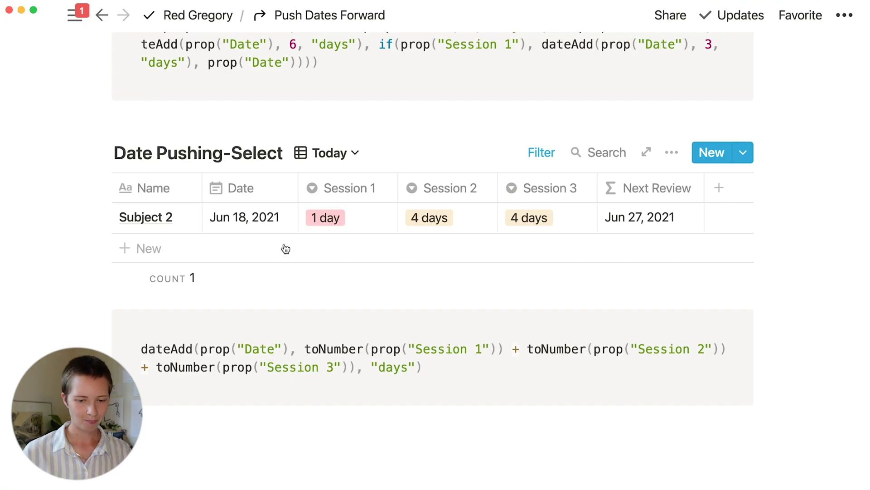
left_click(543, 152)
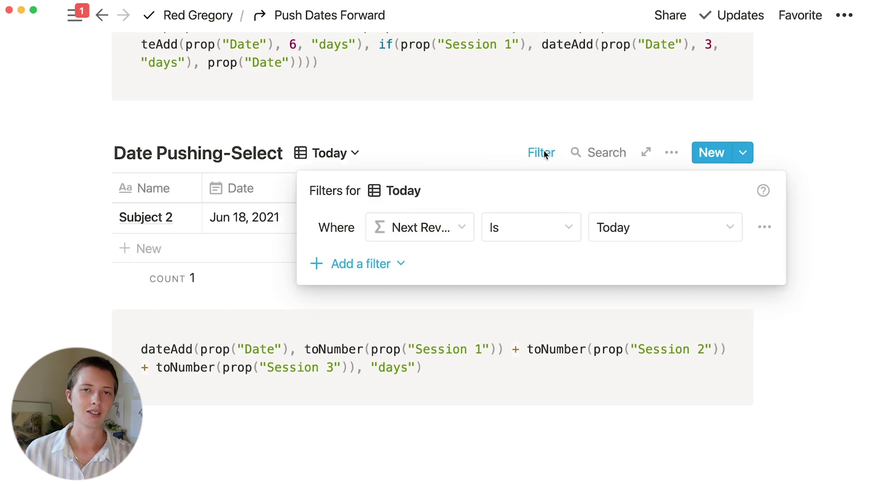
left_click(474, 140)
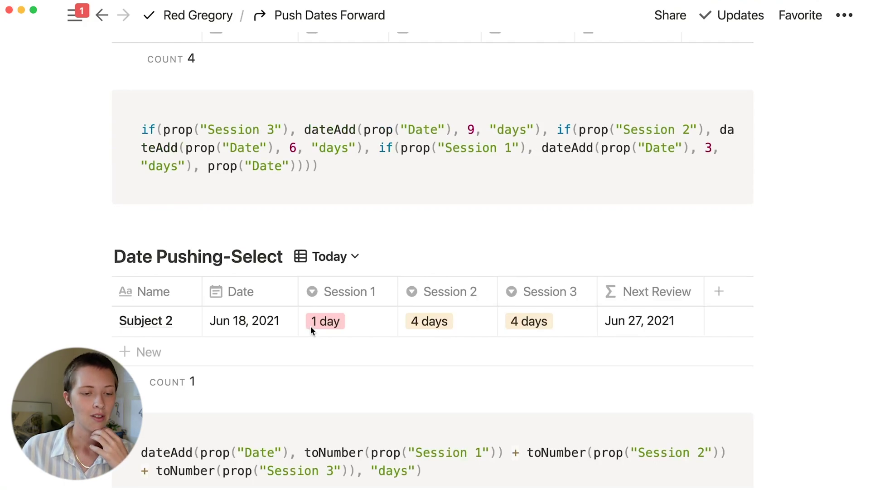
Zoom out and create a calendar view named 'next Review'
scroll(311, 326, "down", 4)
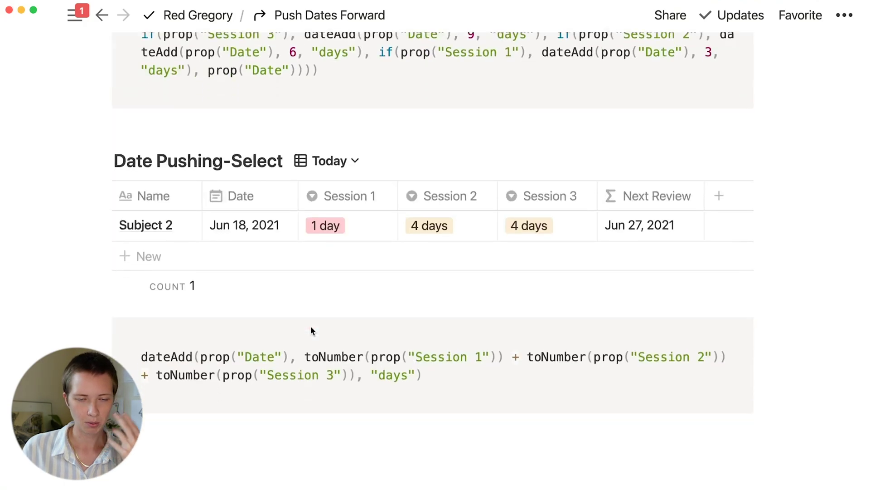
key("super+minus")
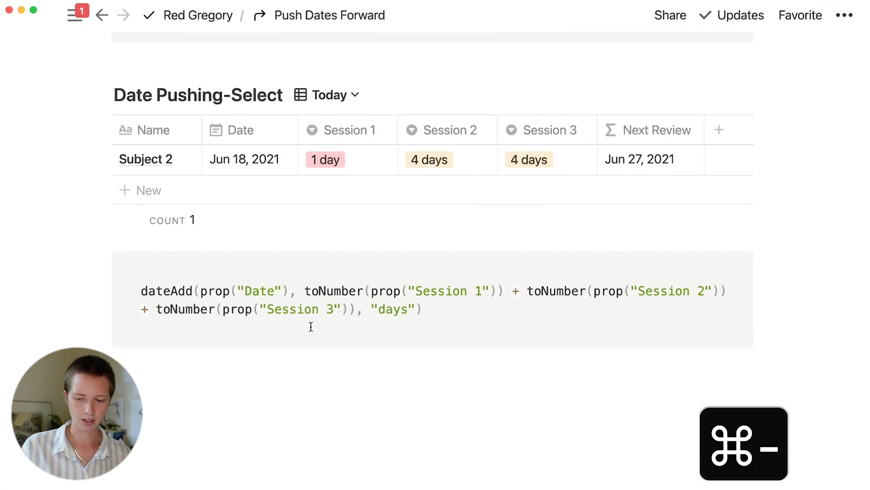
key("super+minus")
left_click(339, 161)
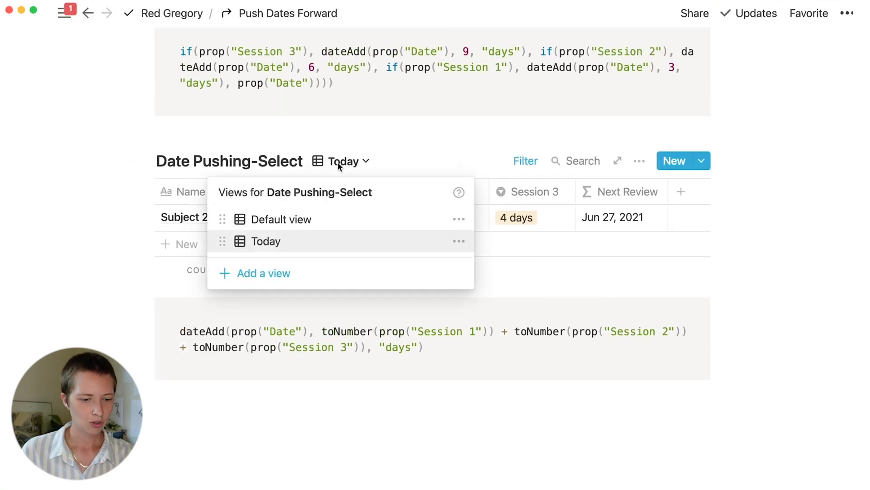
left_click(289, 275)
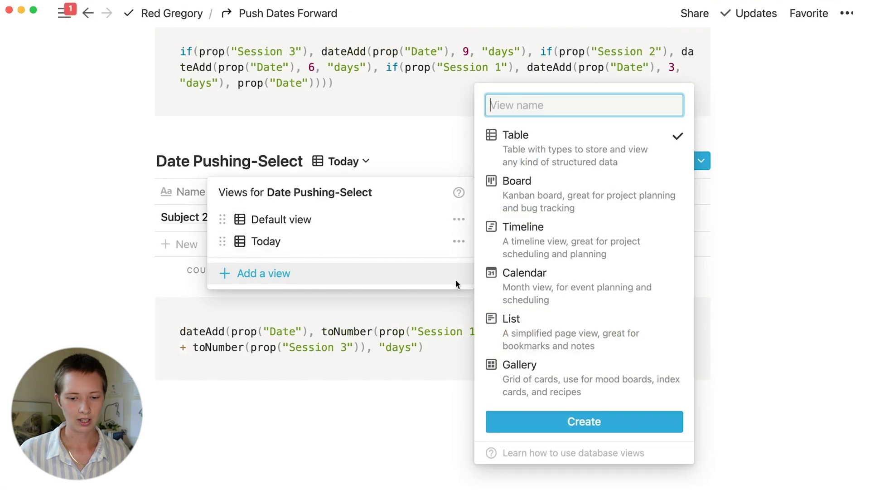
left_click(572, 279)
type("na")
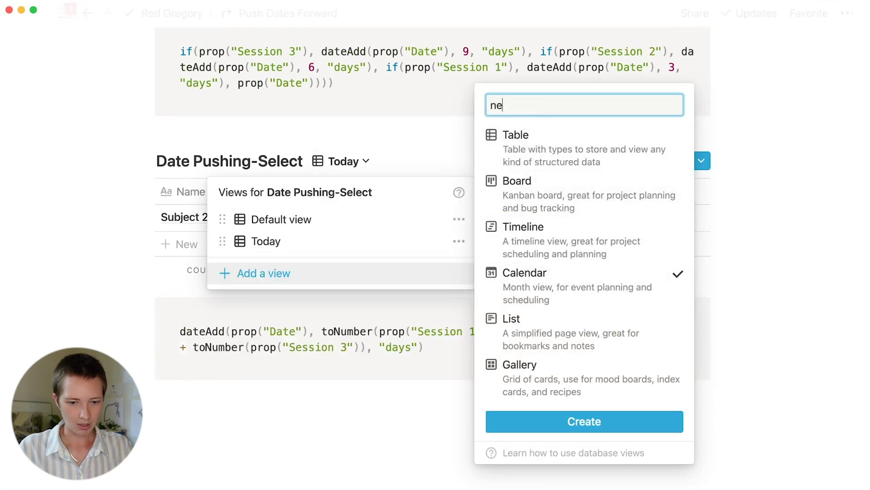
key("BackSpace")
key("BackSpace")
type("nex")
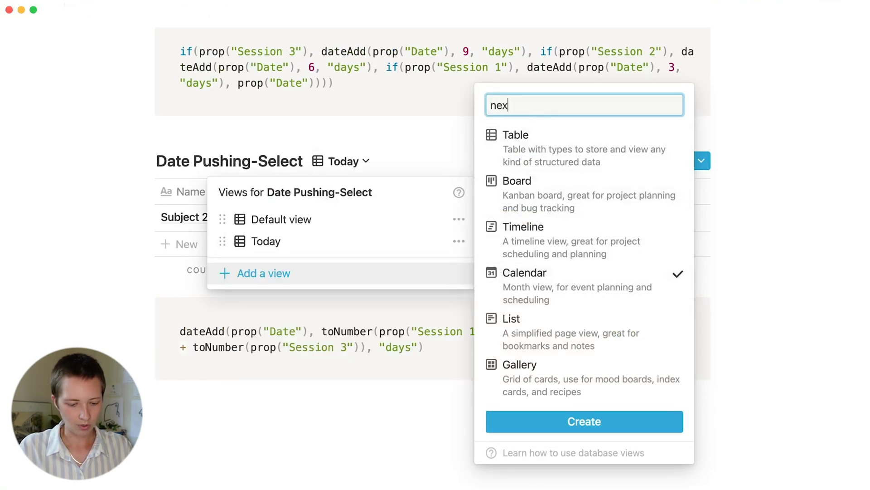
type("t Review")
key("Return")
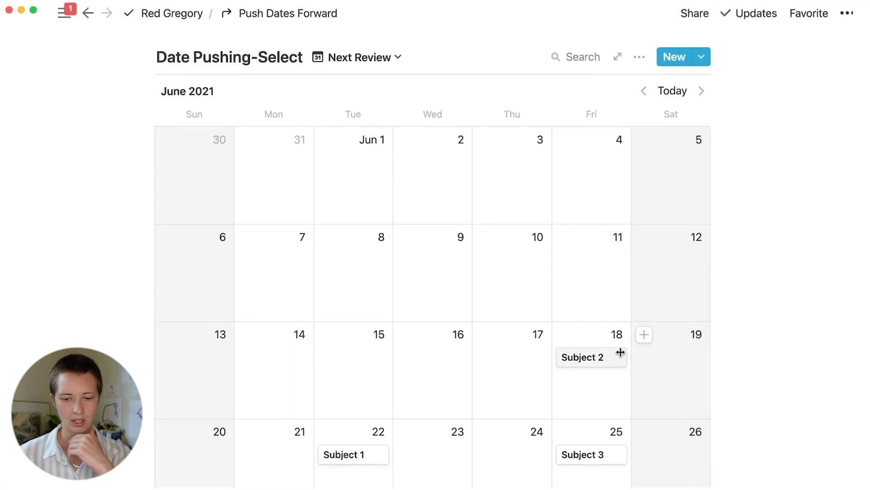
Peek at Subject 1's page in the calendar and close it
scroll(646, 380, "down", 3)
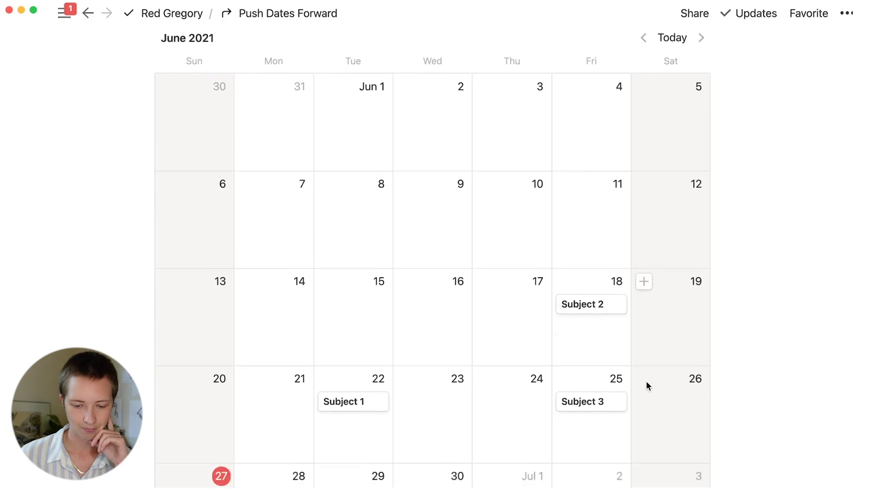
left_click(354, 360)
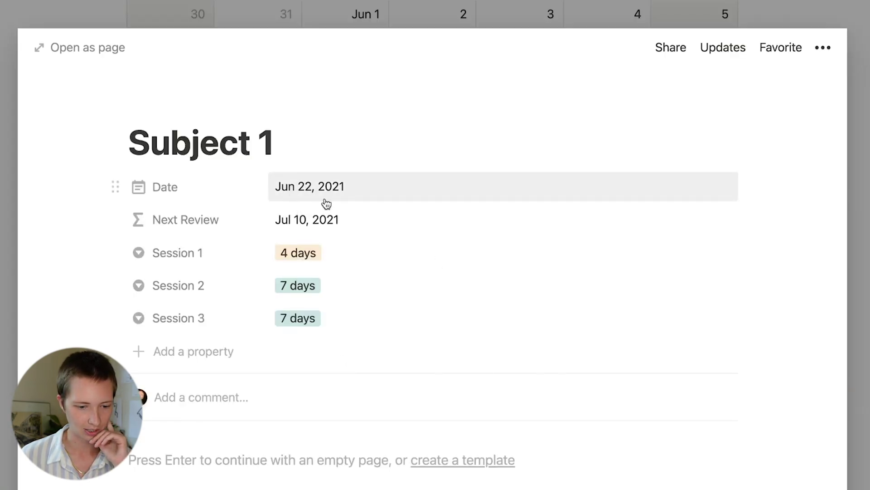
key("Escape")
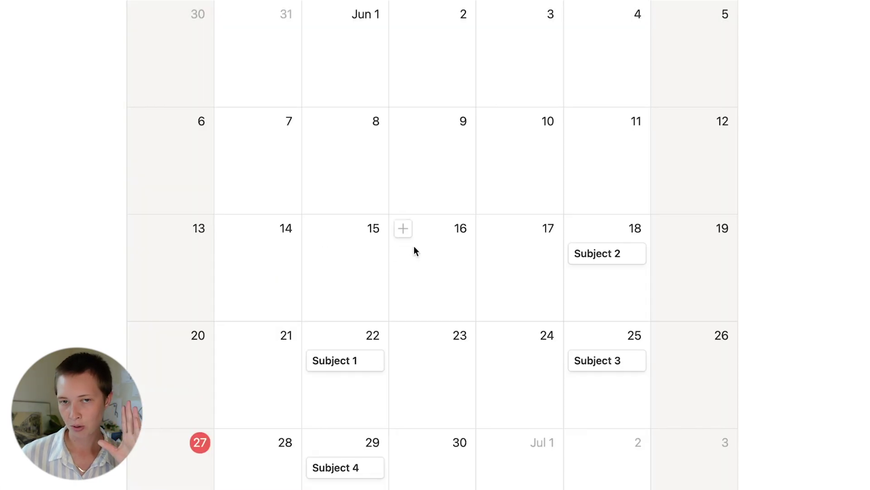
scroll(414, 245, "up", 5)
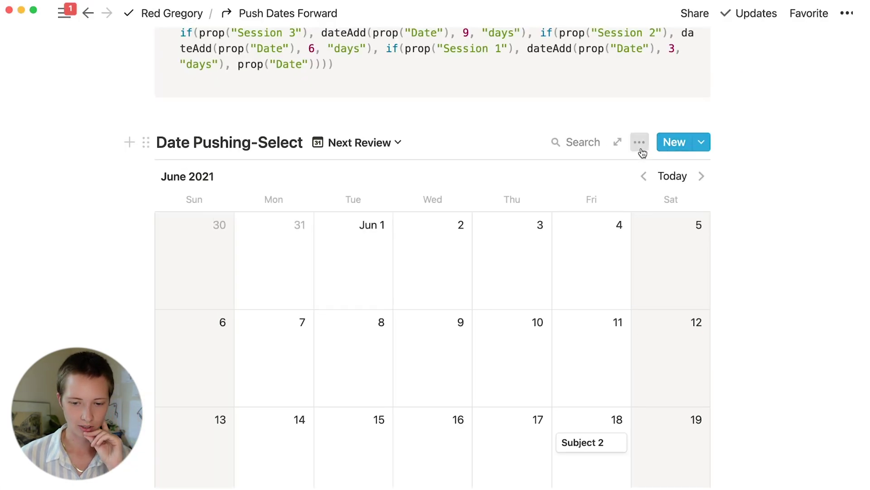
Lay the calendar out by Next Review and review the dates
left_click(660, 123)
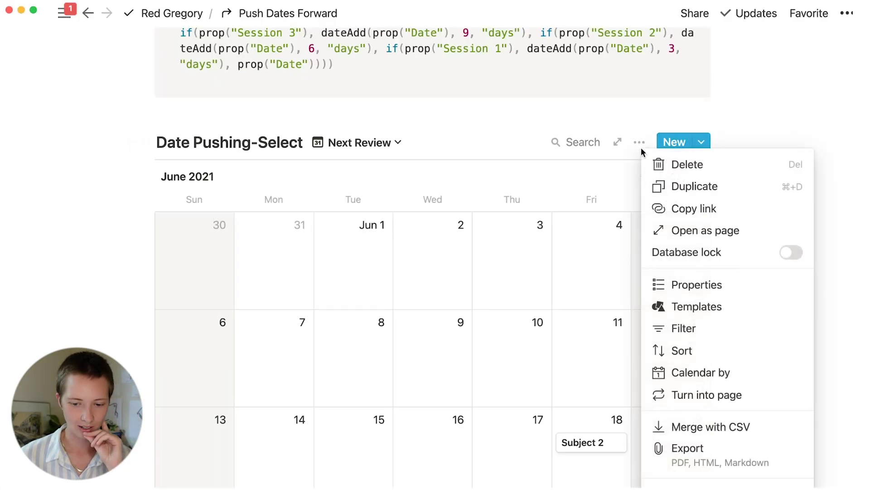
left_click(696, 376)
left_click(511, 175)
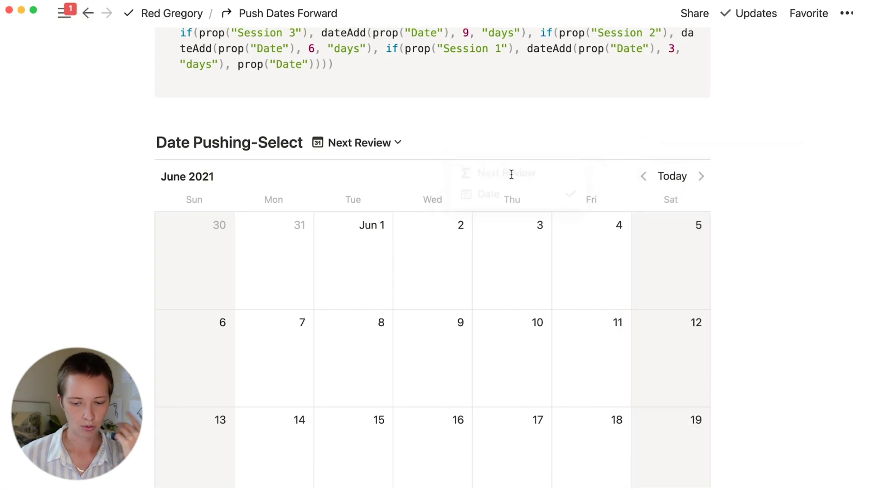
scroll(286, 163, "down", 10)
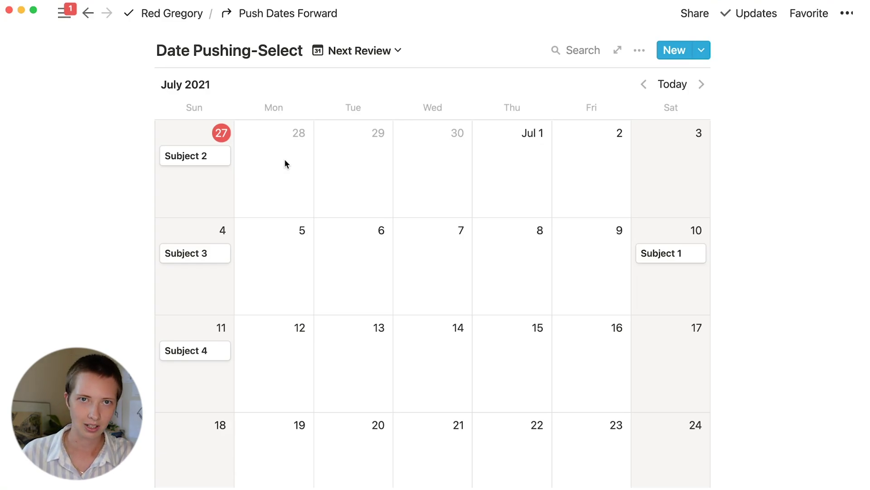
scroll(635, 118, "up", 1)
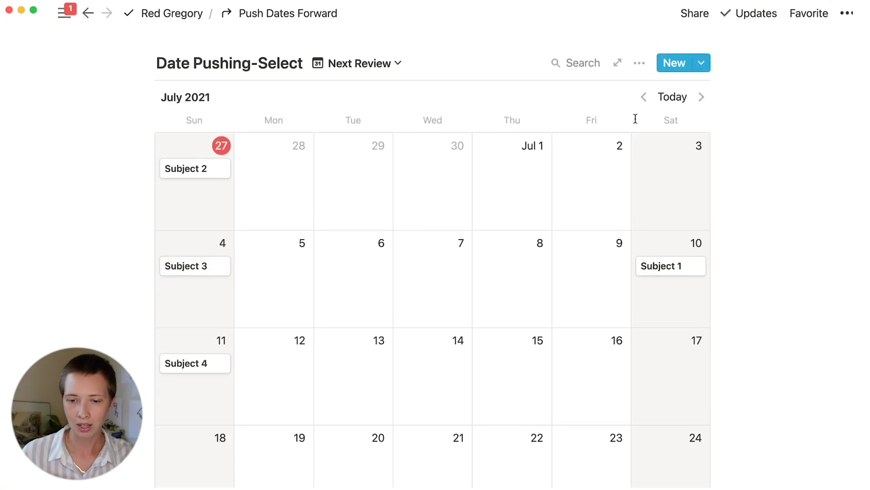
Switch the calendar layout back to Date and reopen the Calendar by options
left_click(646, 61)
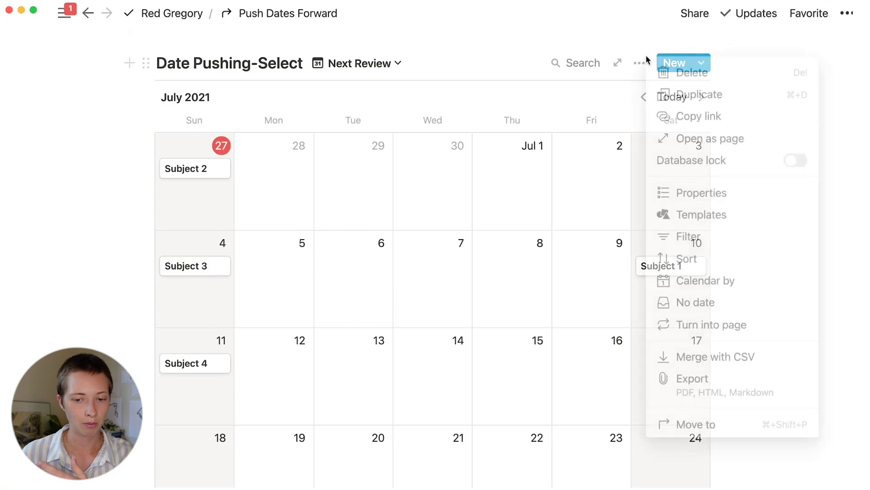
left_click(685, 281)
left_click(462, 116)
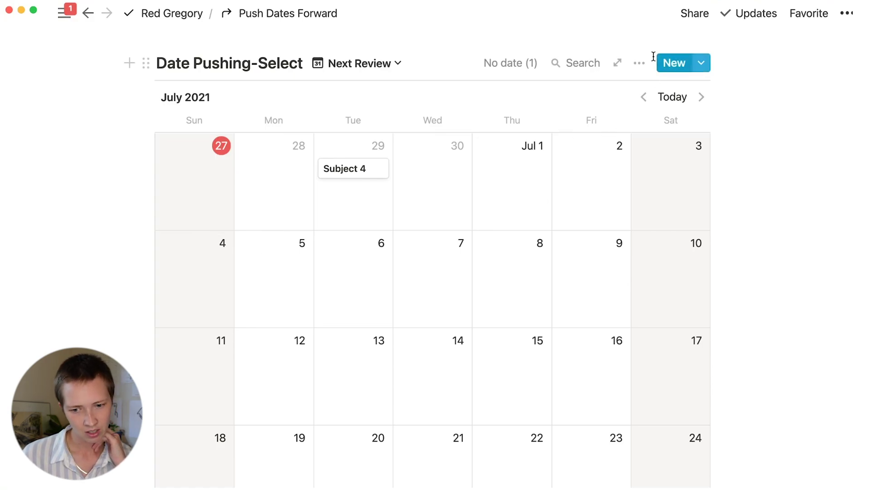
left_click(641, 62)
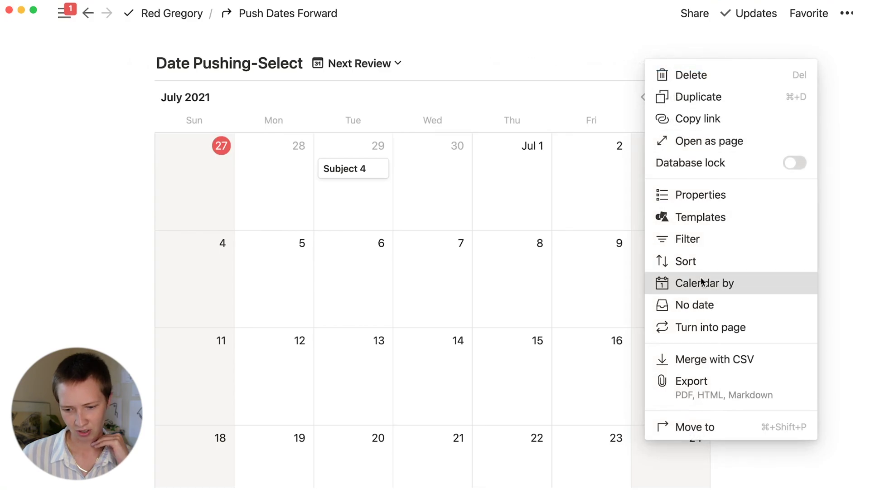
left_click(685, 283)
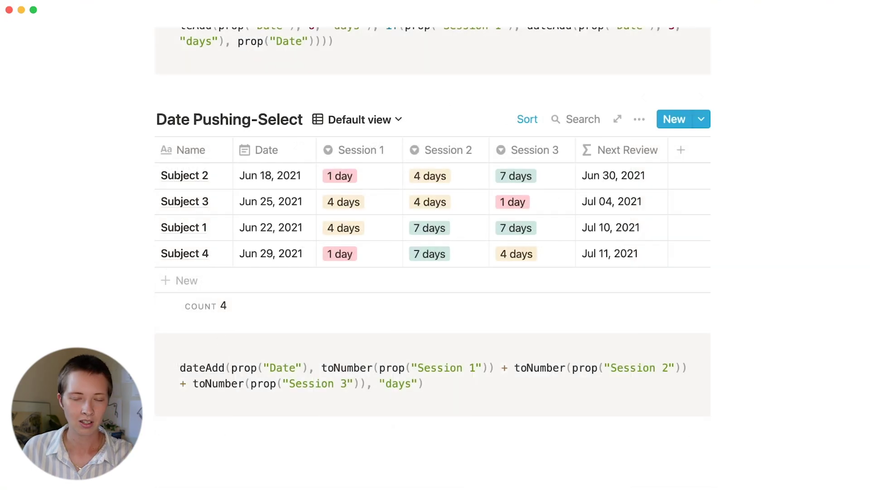